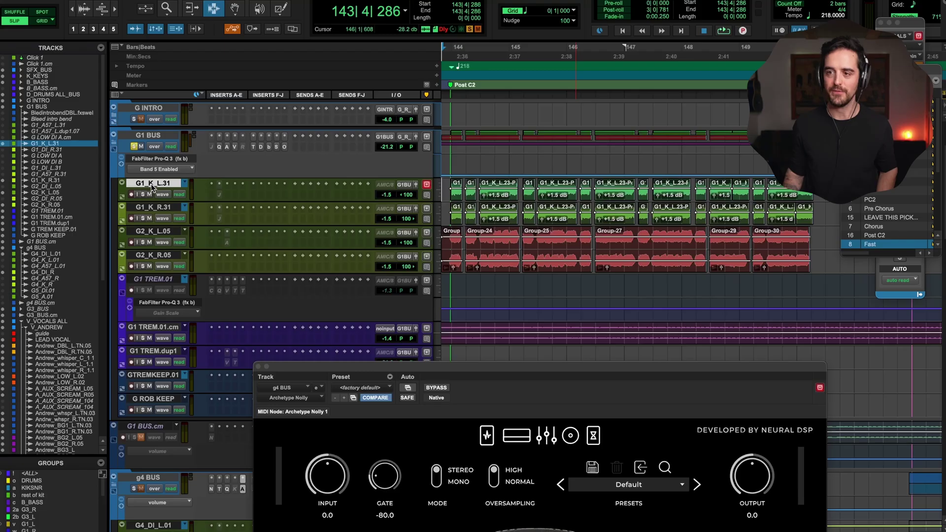
Select G1_K_L.31 and G1_K_R.31, solo G1_K_L.31 and start playback.
{"action": "left_click", "coordinate": [156, 255], "text": "shift"}
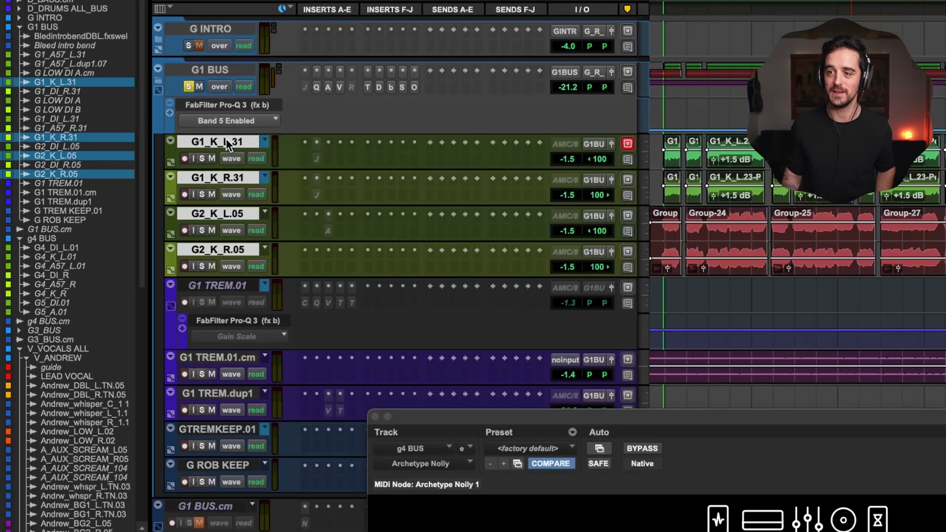
{"action": "left_click", "coordinate": [159, 181]}
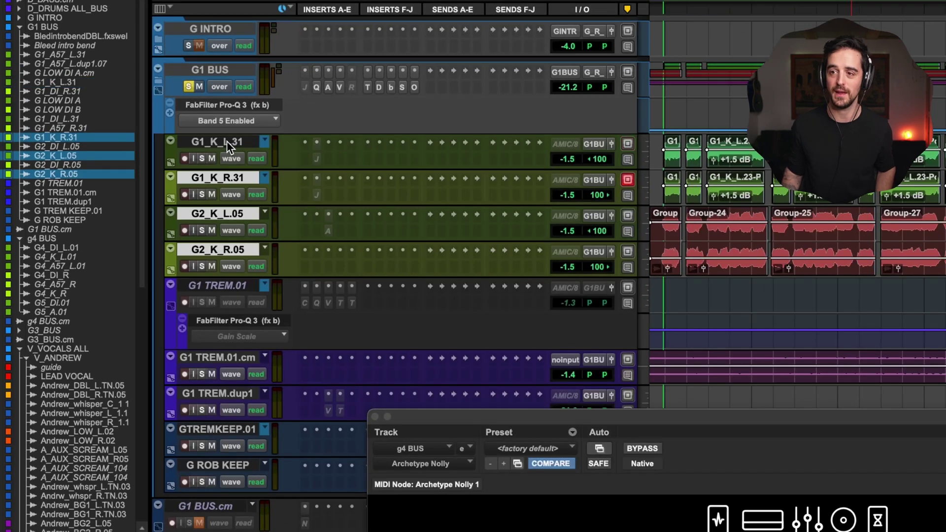
{"action": "left_click", "coordinate": [230, 180], "text": "shift"}
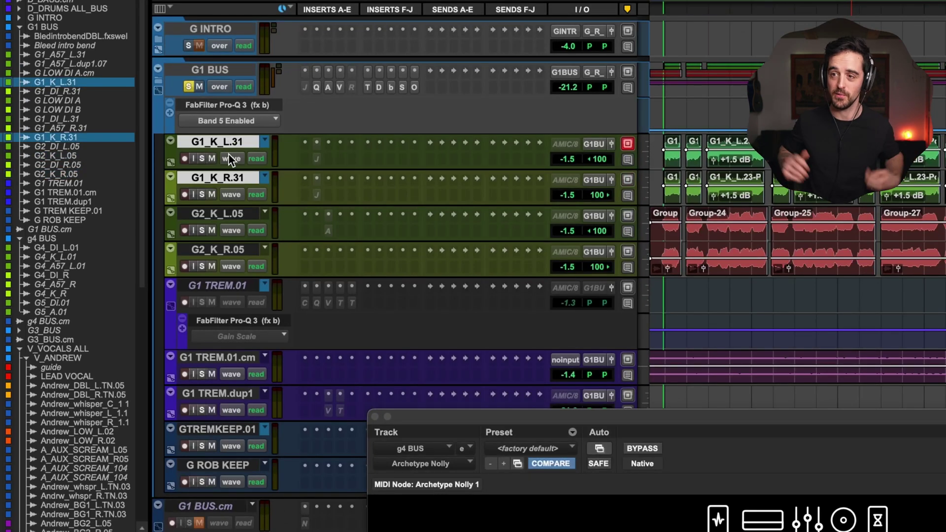
{"action": "left_click", "coordinate": [202, 157]}
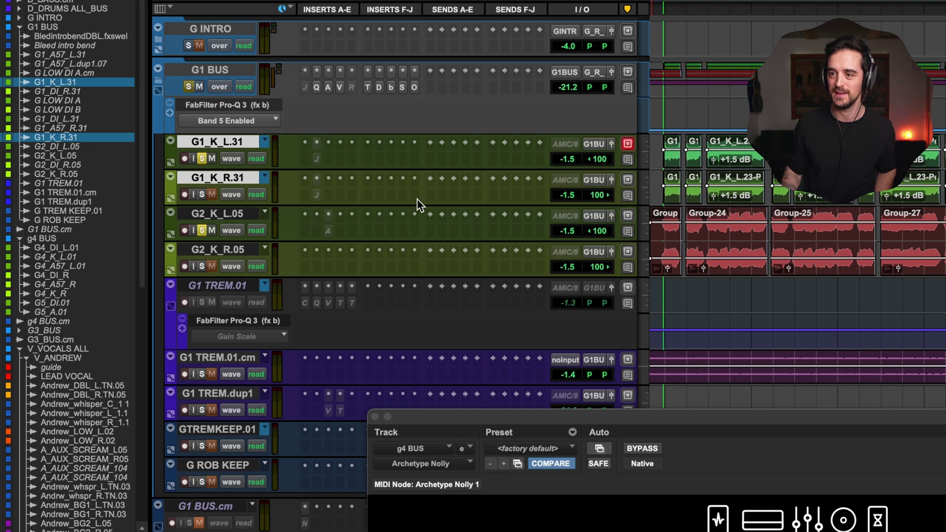
{"action": "key", "text": "space"}
Get both G1_K_L.31 and G1_K_R.31 soloed, listen, then stop playback.
{"action": "left_click", "coordinate": [202, 194]}
{"action": "left_click", "coordinate": [203, 194]}
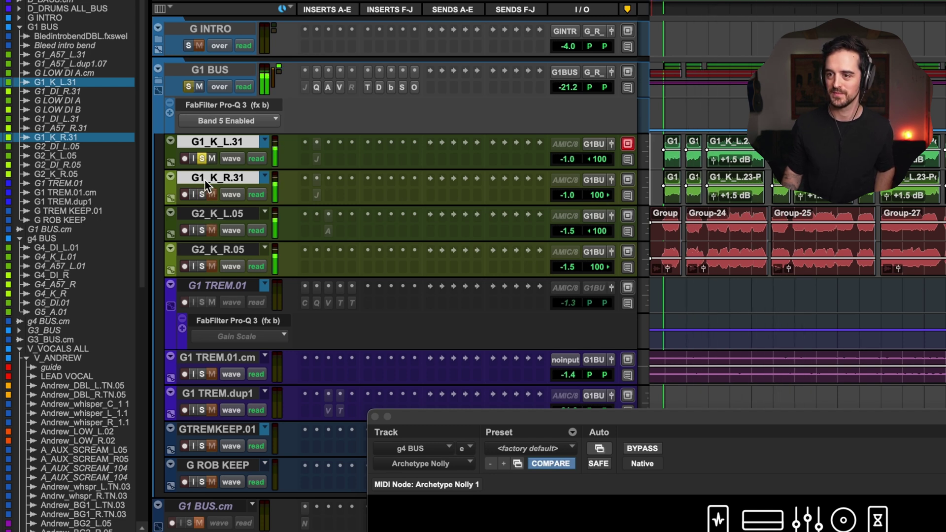
{"action": "left_click", "coordinate": [201, 156]}
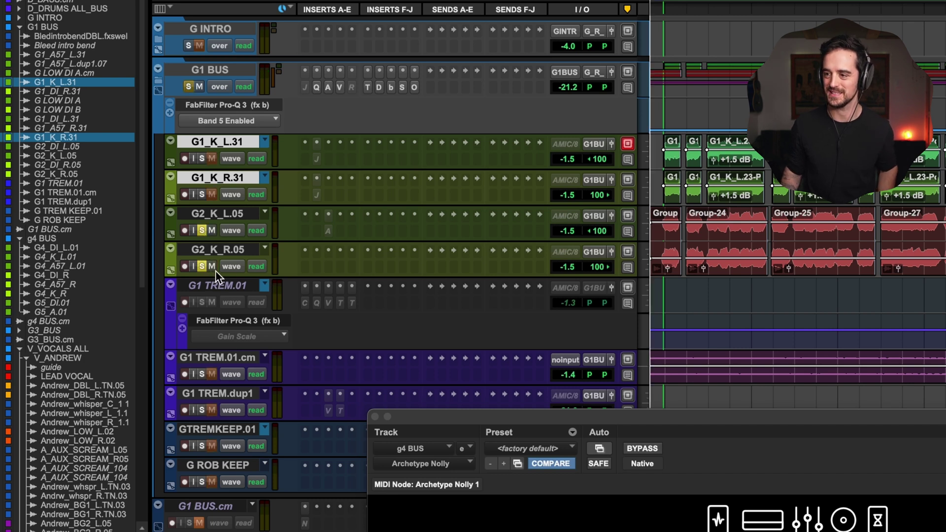
{"action": "left_click", "coordinate": [202, 194]}
{"action": "left_click", "coordinate": [202, 157]}
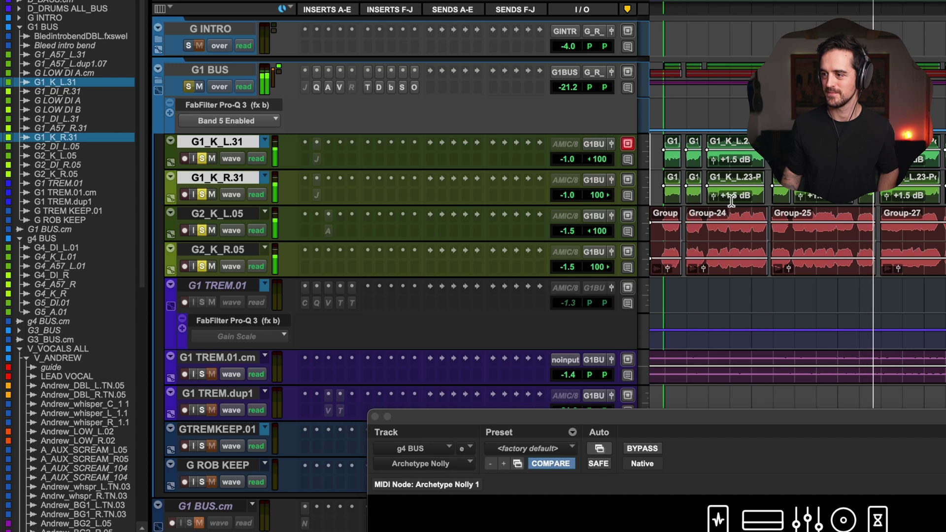
{"action": "key", "text": "space"}
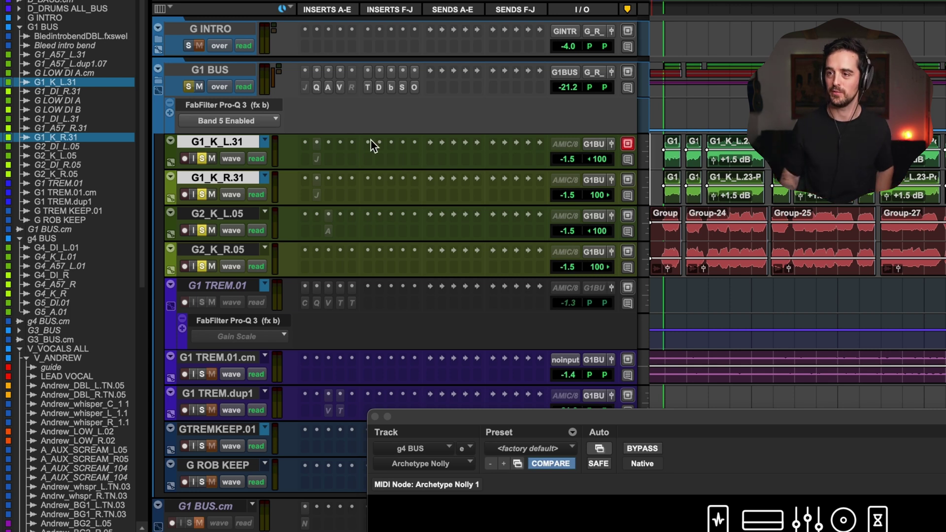
{"action": "left_click", "coordinate": [327, 143]}
Insert Pro-Q 3 on G1_K_L.31 and add a wide bell boost of about +6.85 dB near 292 Hz.
{"action": "left_click", "coordinate": [368, 117]}
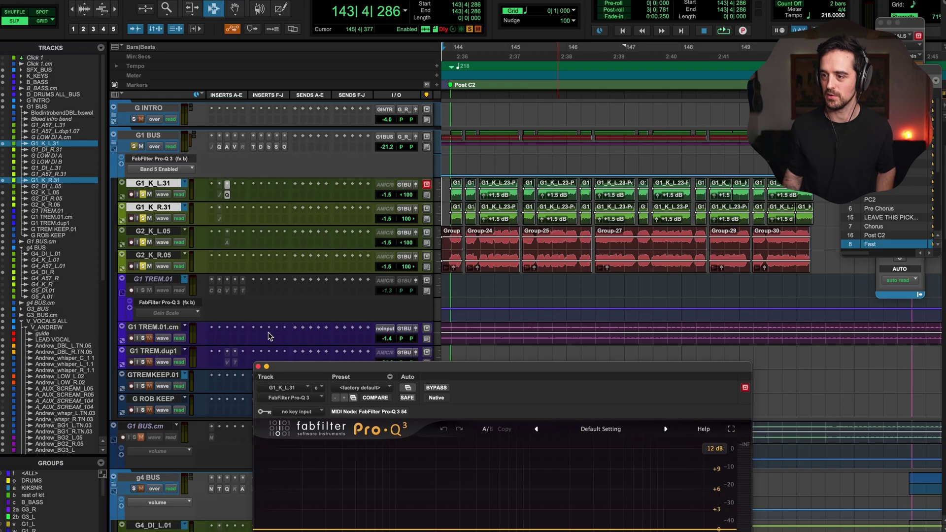
{"action": "left_click_drag", "start_coordinate": [427, 378], "coordinate": [480, 161]}
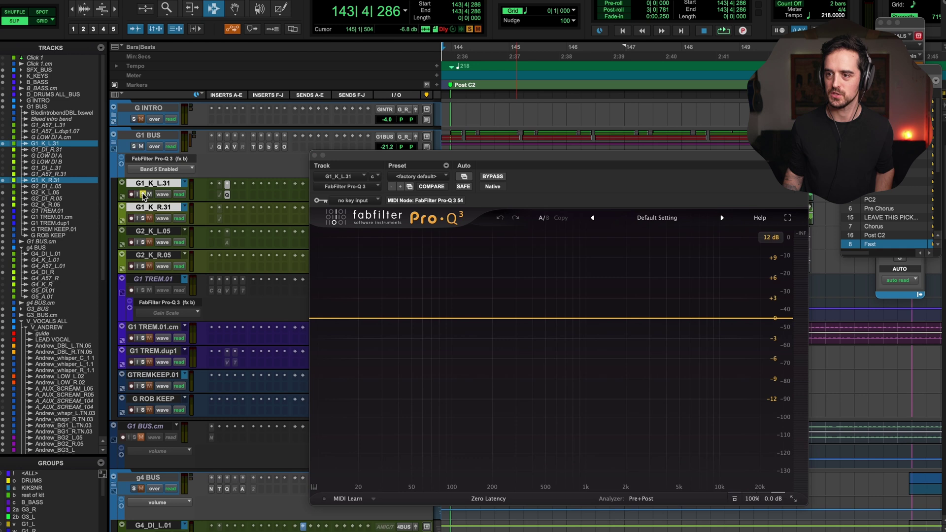
{"action": "key", "text": "space"}
{"action": "left_click_drag", "start_coordinate": [468, 318], "coordinate": [514, 271]}
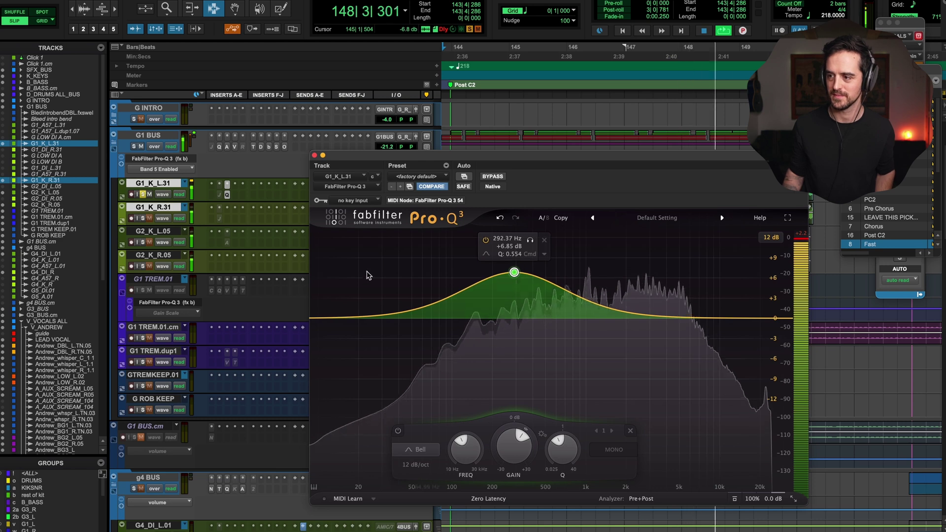
{"action": "key", "text": "space"}
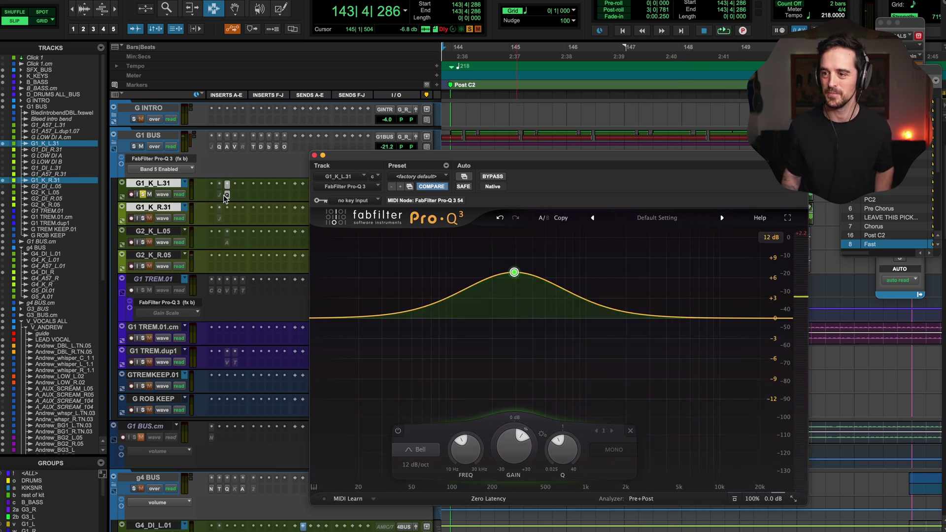
{"action": "left_click", "coordinate": [227, 208]}
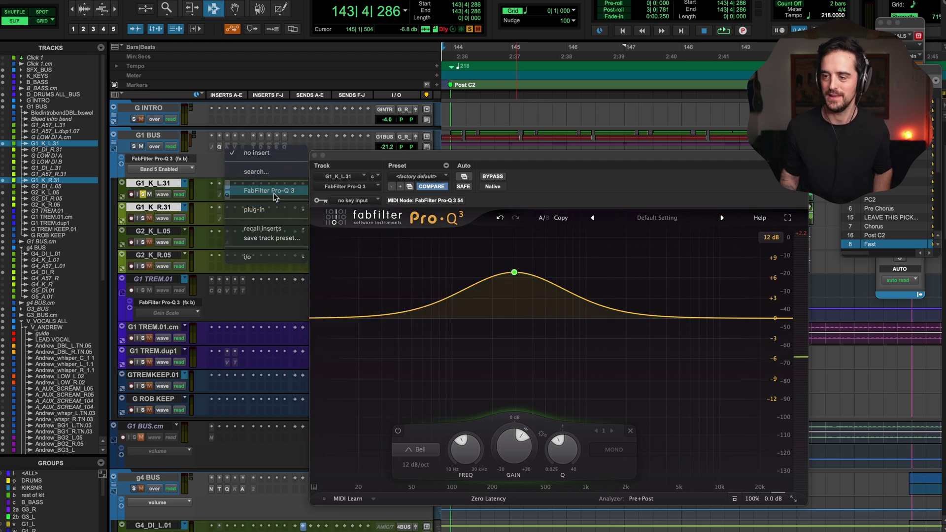
Insert Pro-Q 3 on G1_K_R.31 with a wide bell boost near 255 Hz, and compare it with G1_K_L.31's EQ.
{"action": "left_click", "coordinate": [261, 185]}
{"action": "left_click", "coordinate": [227, 219]}
{"action": "left_click", "coordinate": [227, 219]}
{"action": "left_click_drag", "start_coordinate": [479, 318], "coordinate": [506, 265]}
{"action": "scroll", "coordinate": [492, 270], "scroll_direction": "down", "scroll_amount": 3}
{"action": "left_click", "coordinate": [227, 195]}
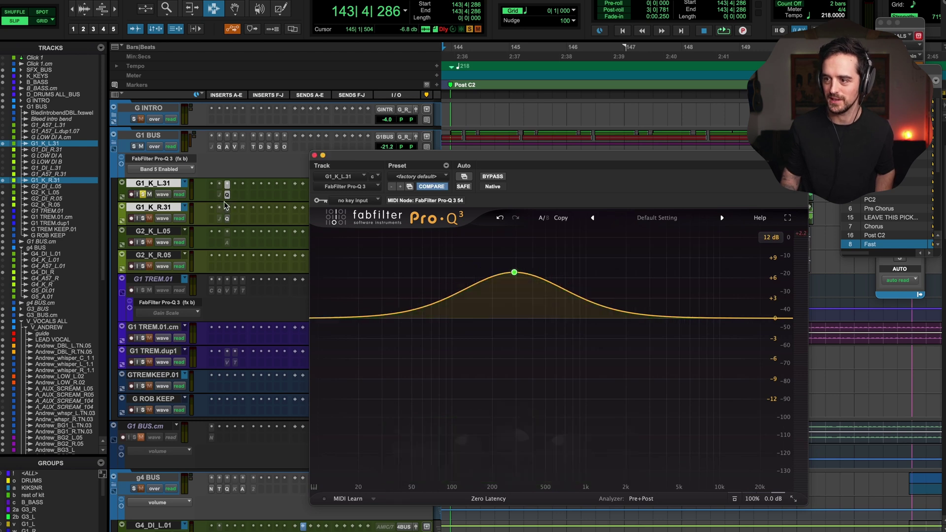
{"action": "left_click", "coordinate": [227, 219]}
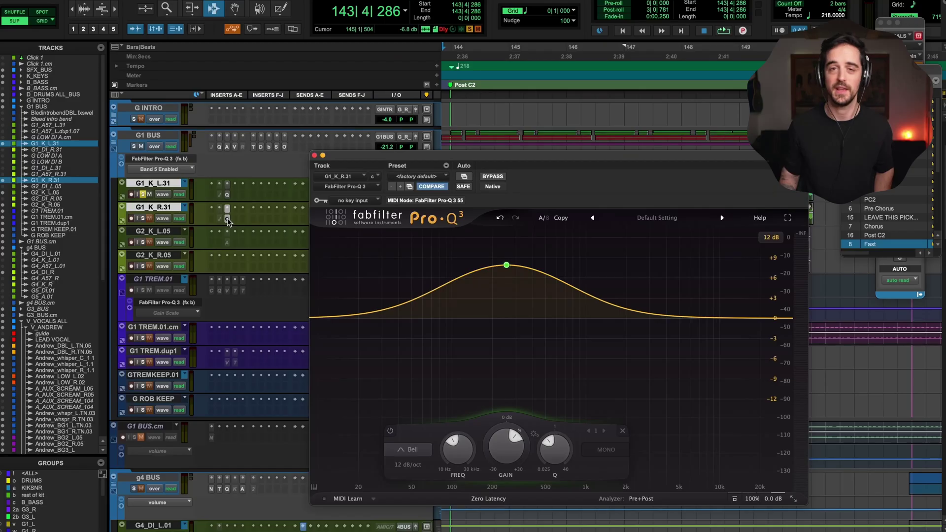
Deactivate G1_K_R.31's EQ and copy G1_K_L.31's Pro-Q 3 onto G1_K_R.31 and G2_K_R.05.
{"action": "left_click", "coordinate": [227, 218], "text": "ctrl+super"}
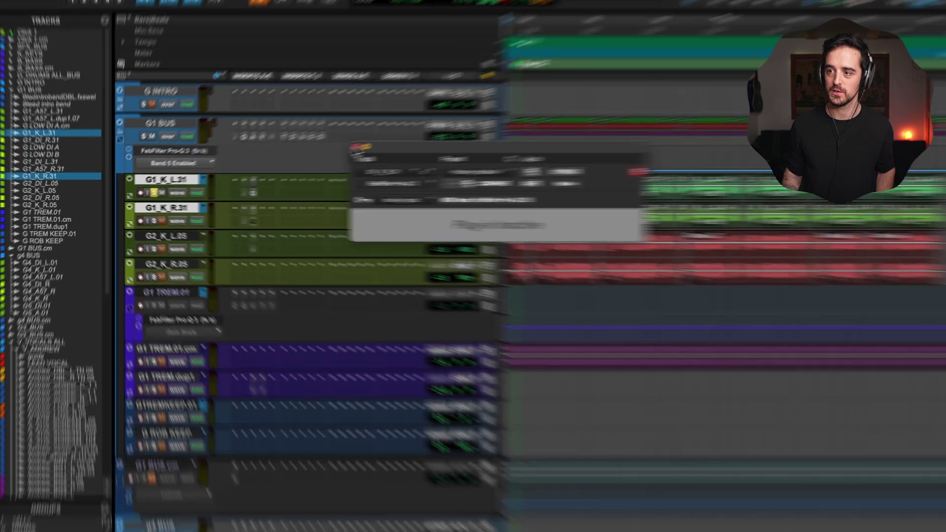
{"action": "left_click", "coordinate": [314, 155]}
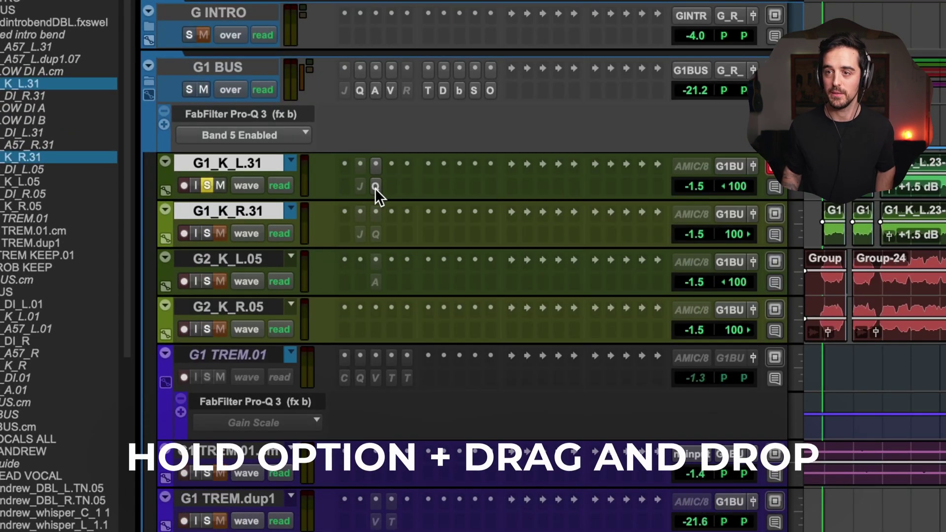
{"action": "left_click_drag", "start_coordinate": [374, 187], "coordinate": [373, 322]}
{"action": "left_click", "coordinate": [373, 322]}
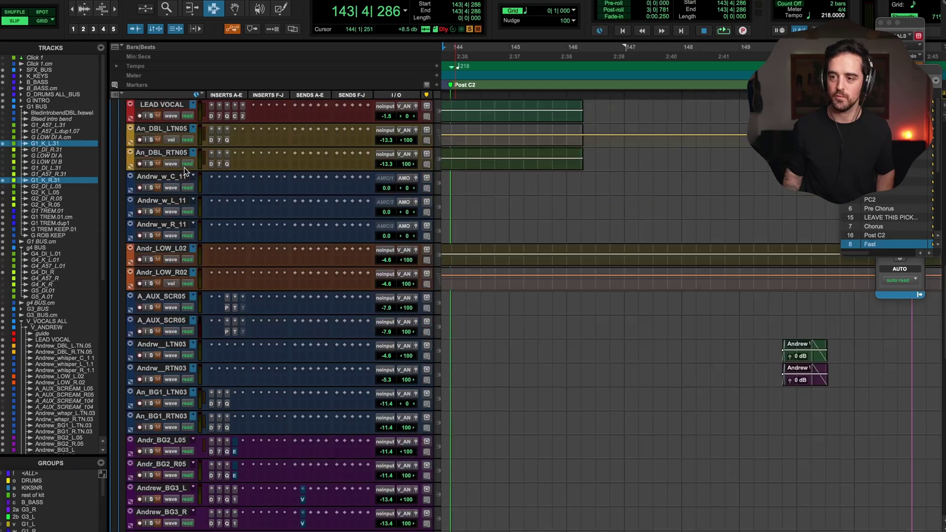
{"action": "scroll", "coordinate": [301, 332], "scroll_direction": "down", "scroll_amount": 15}
Return to the guitar tracks and reopen G1_K_L.31's Pro-Q 3 showing the 292 Hz bell.
{"action": "scroll", "coordinate": [290, 365], "scroll_direction": "down", "scroll_amount": 4}
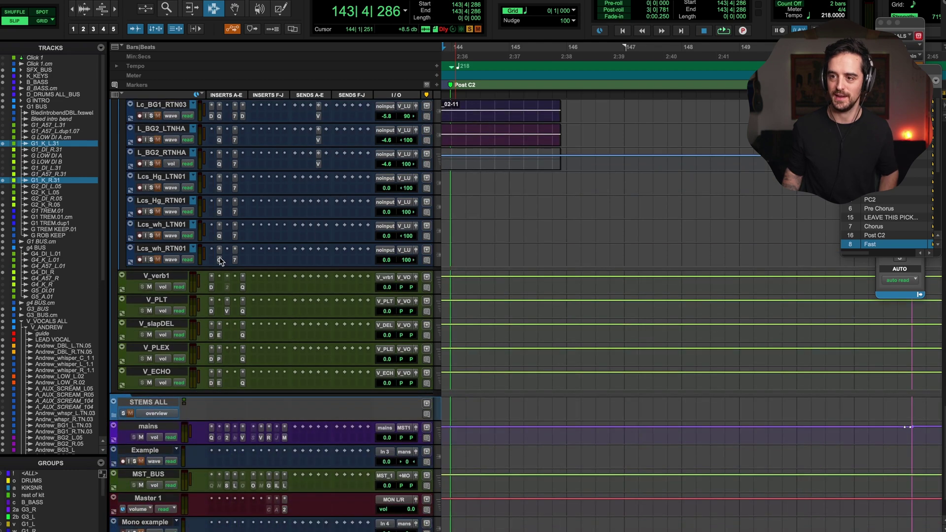
{"action": "left_click", "coordinate": [157, 306]}
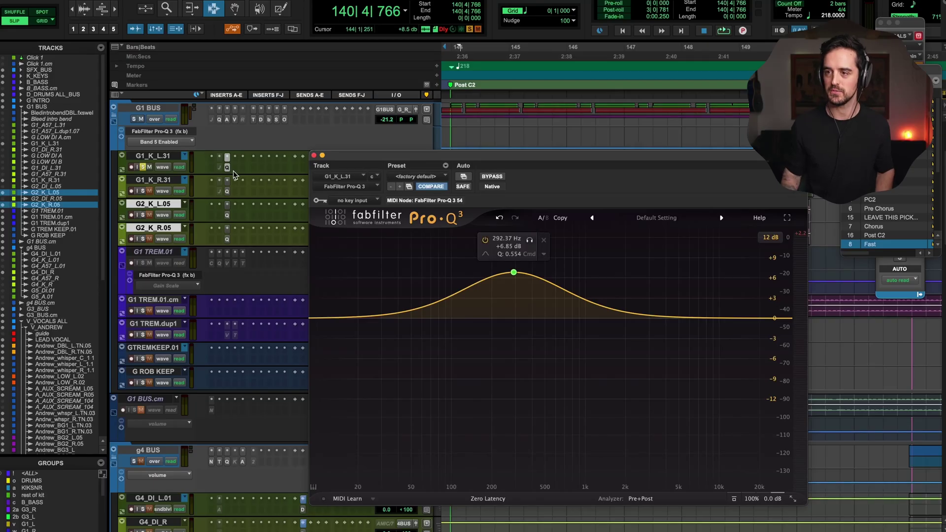
{"action": "left_click", "coordinate": [228, 167]}
{"action": "left_click", "coordinate": [228, 167]}
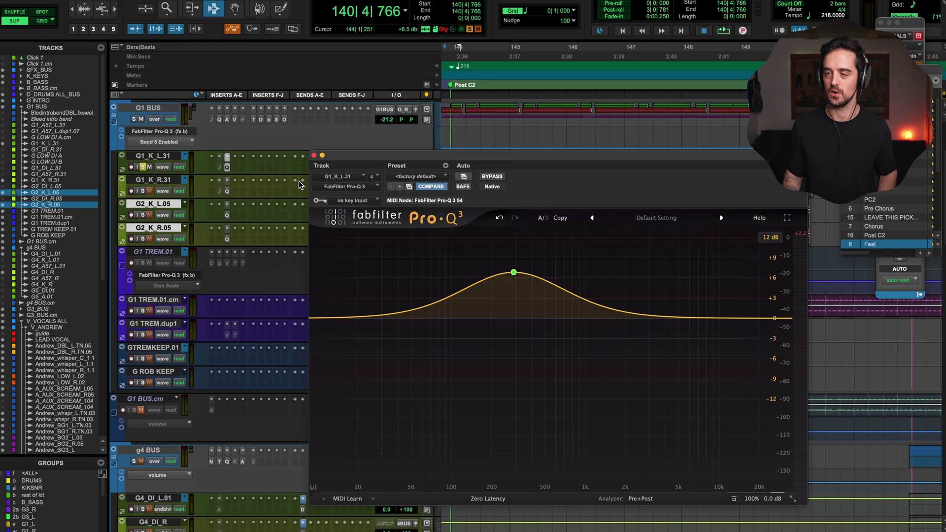
Copy G1_K_L.31's Pro-Q 3 settings, including the +6.85 dB 292 Hz bell, with Copy Settings.
{"action": "left_click", "coordinate": [446, 167]}
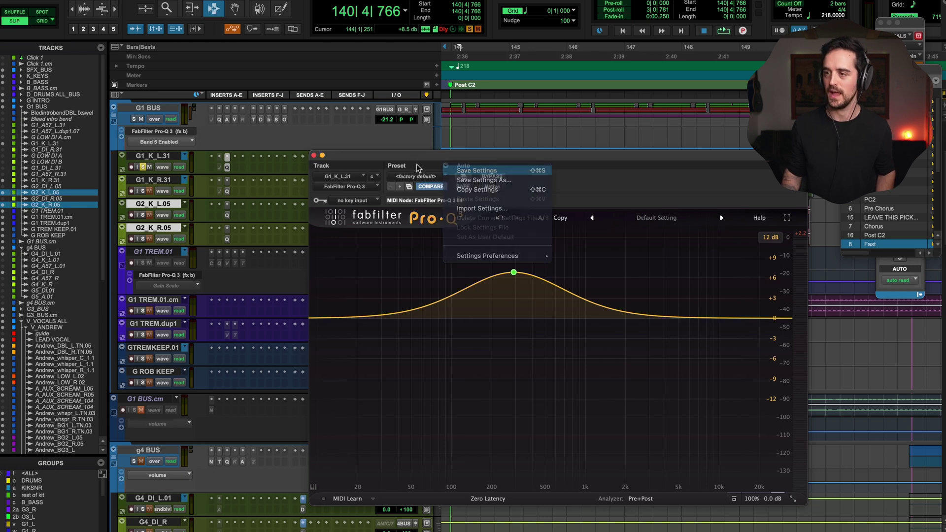
{"action": "left_click", "coordinate": [445, 167]}
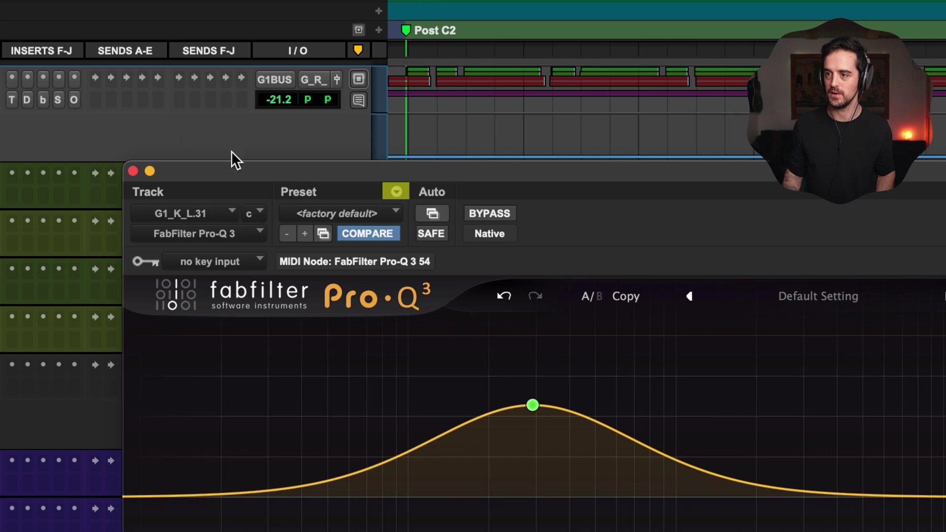
{"action": "left_click", "coordinate": [27, 99]}
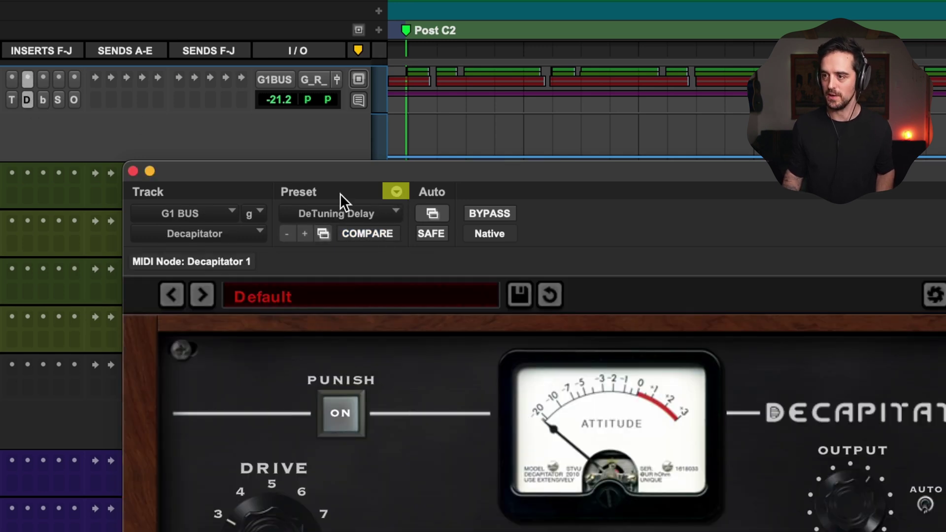
{"action": "left_click", "coordinate": [396, 191]}
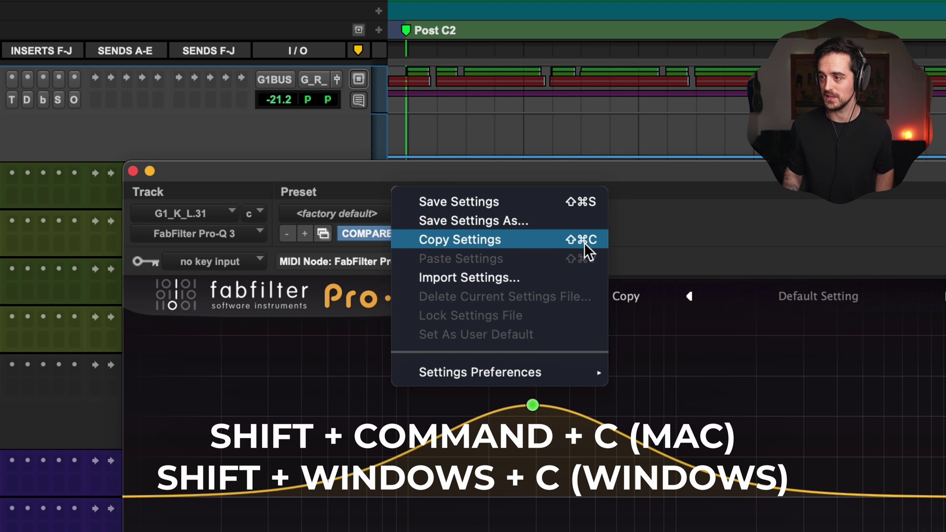
{"action": "left_click", "coordinate": [554, 242]}
{"action": "scroll", "coordinate": [240, 193], "scroll_direction": "down", "scroll_amount": 10}
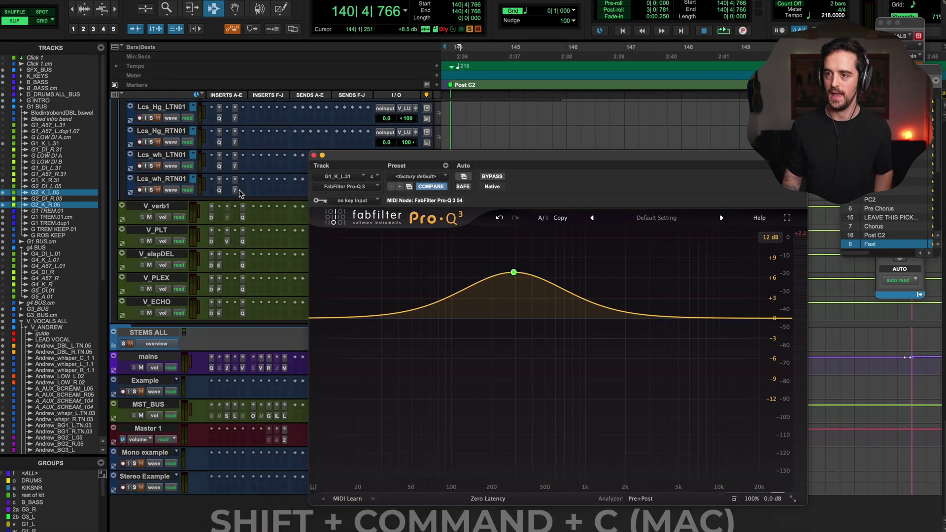
{"action": "scroll", "coordinate": [240, 193], "scroll_direction": "up", "scroll_amount": 5}
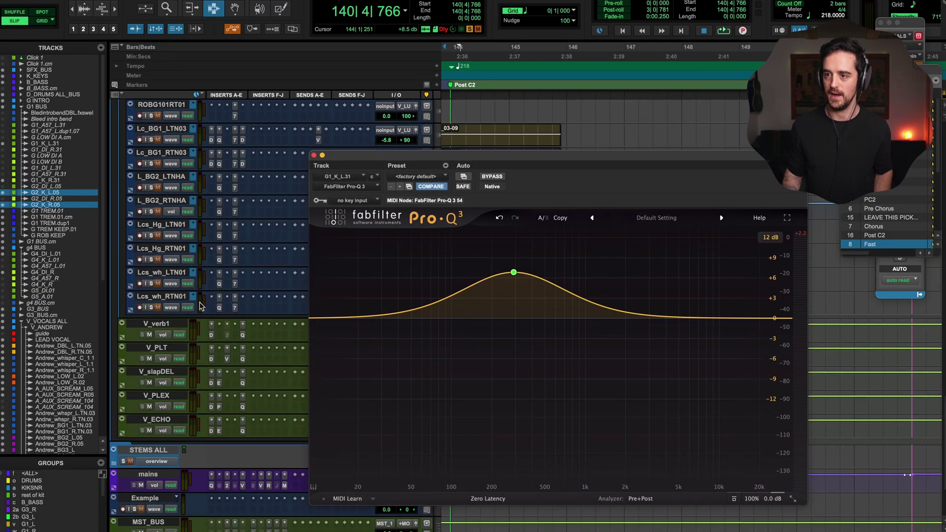
Add a FabFilter Pro-Q 3 insert to the Lcs_wh_RTN01 track.
{"action": "left_click", "coordinate": [183, 298]}
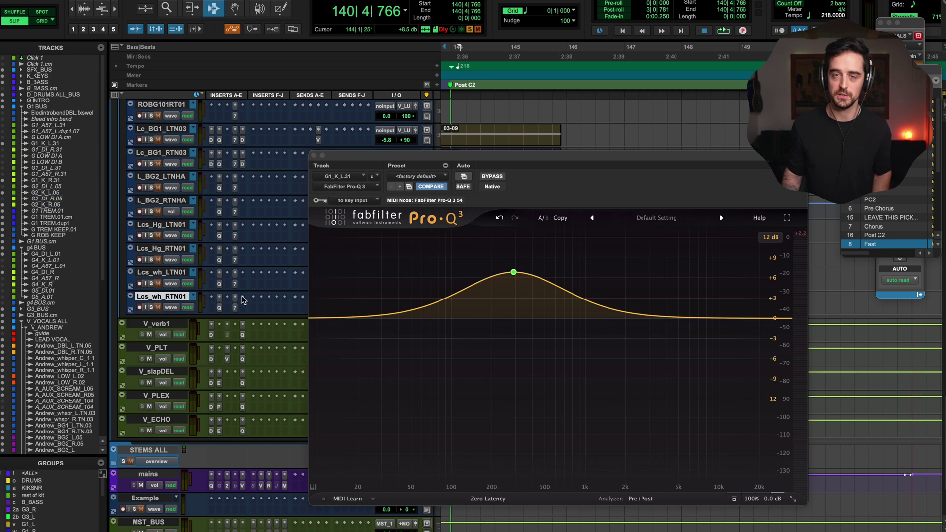
{"action": "left_click", "coordinate": [242, 299]}
{"action": "left_click", "coordinate": [272, 279]}
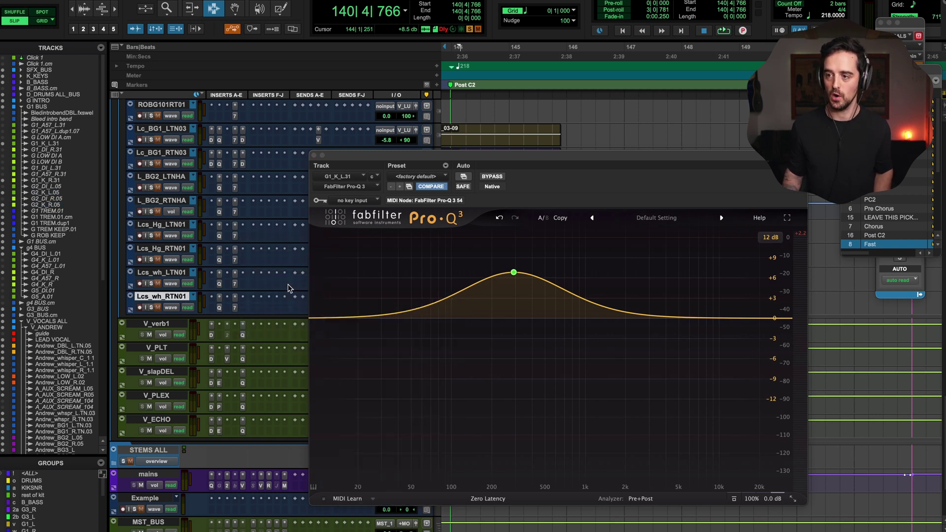
Paste the copied bell EQ settings into it and compare against the flat default.
{"action": "left_click", "coordinate": [445, 166]}
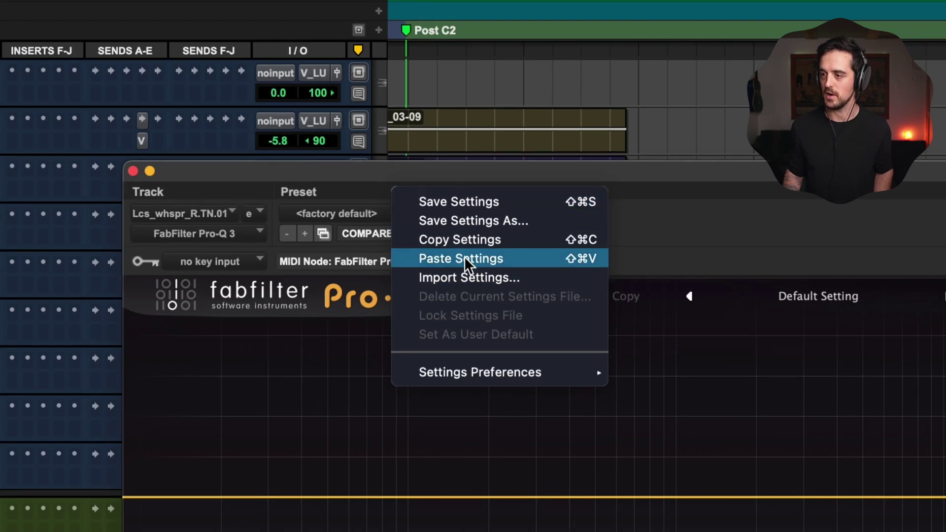
{"action": "left_click", "coordinate": [477, 260]}
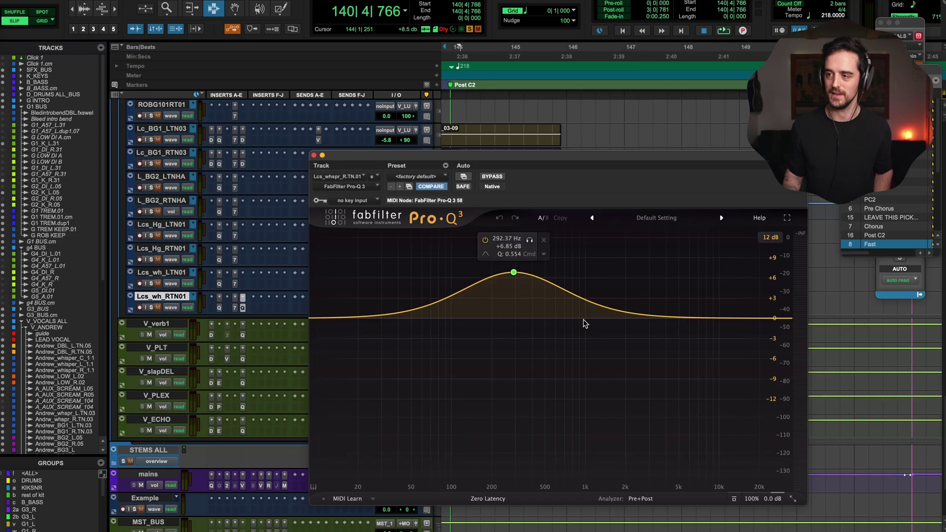
{"action": "left_click", "coordinate": [432, 188]}
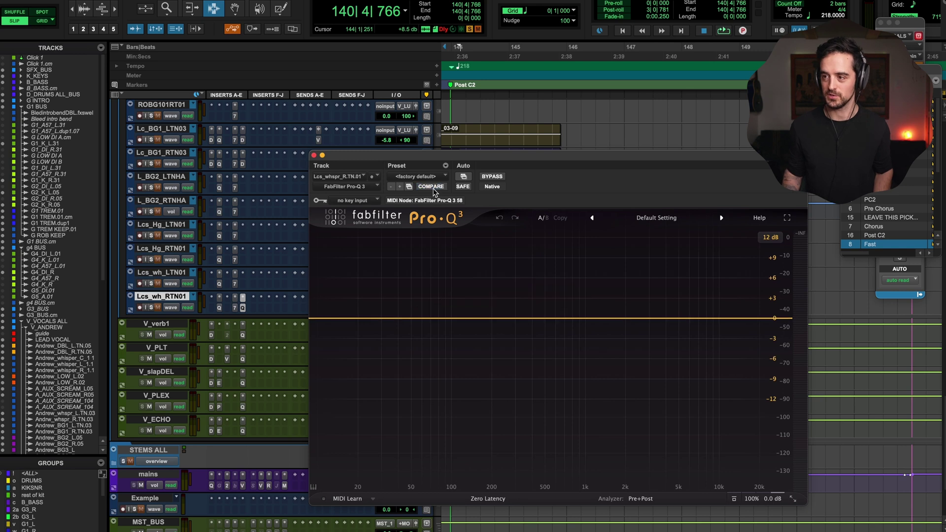
{"action": "key", "text": "shift+super+v"}
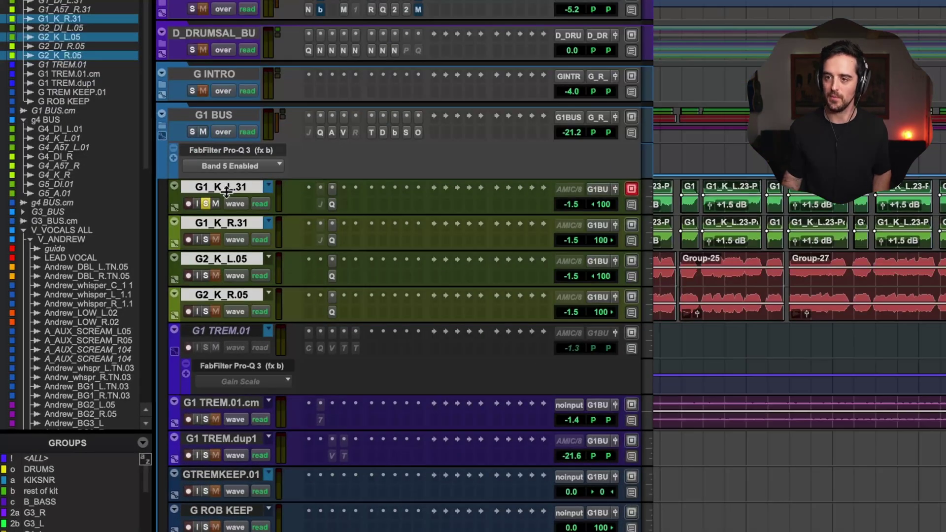
Unsolo G1_K_L.31 and select the four guitar tracks G1_K_L.31 through G2_K_R.05.
{"action": "left_click", "coordinate": [205, 204]}
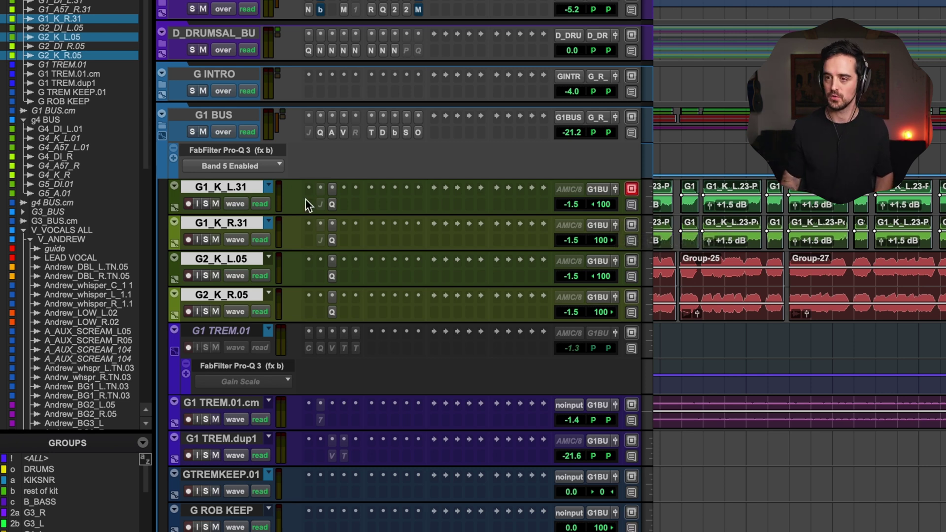
{"action": "left_click", "coordinate": [235, 185]}
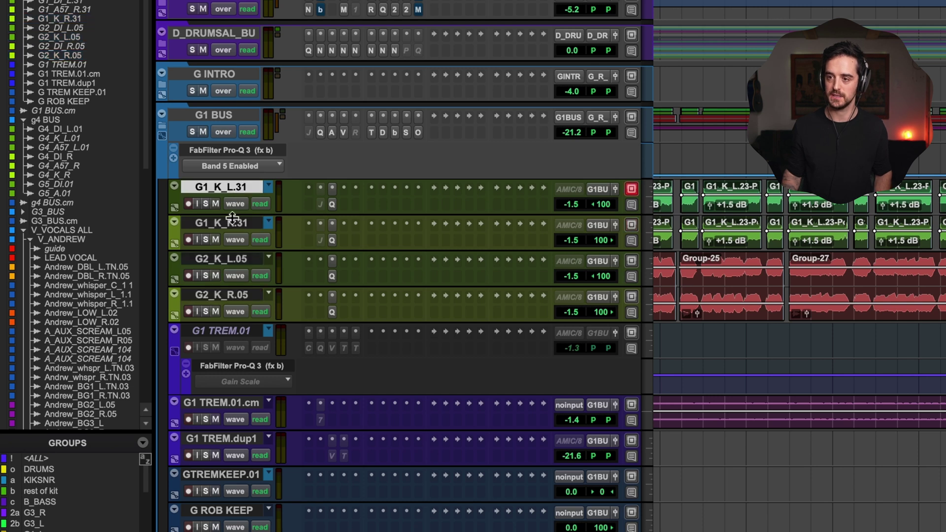
{"action": "left_click", "coordinate": [236, 296], "text": "shift"}
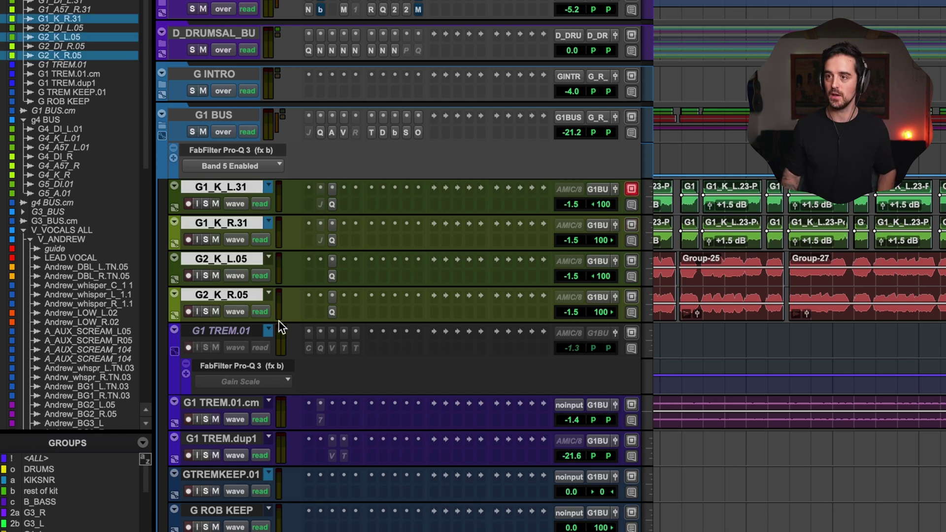
{"action": "key", "text": "super+g"}
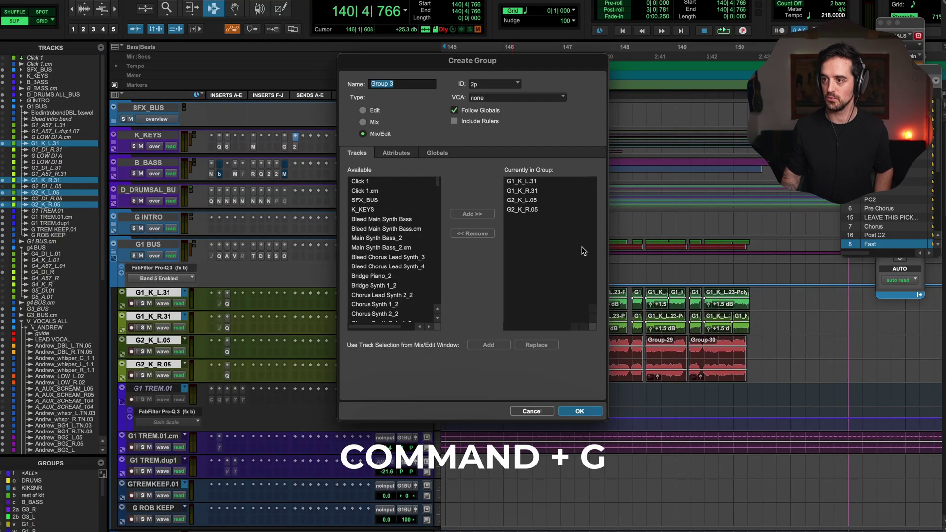
Create a Mix/Edit group named 'G1 Group' from the Track menu with Follow Globals off.
{"action": "key", "text": "Escape"}
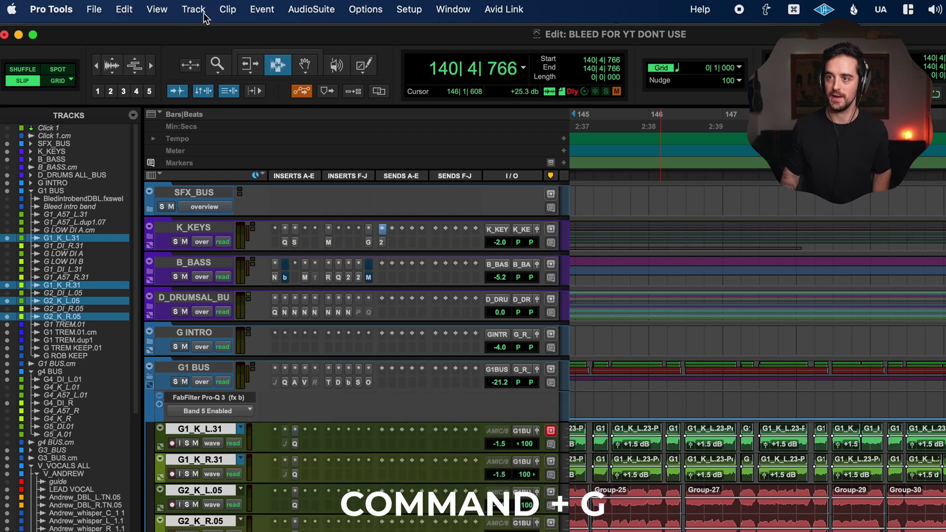
{"action": "left_click", "coordinate": [193, 8]}
{"action": "left_click", "coordinate": [207, 51]}
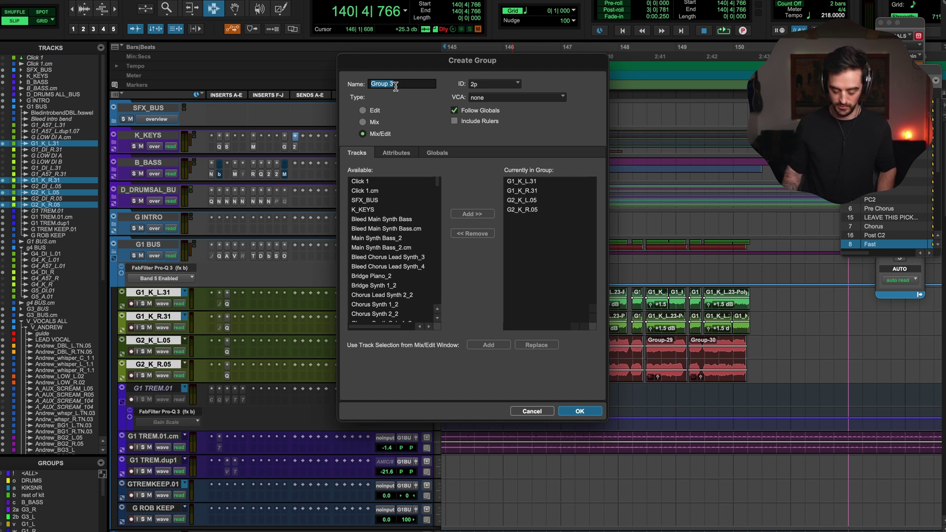
{"action": "type", "text": "G1 Group"}
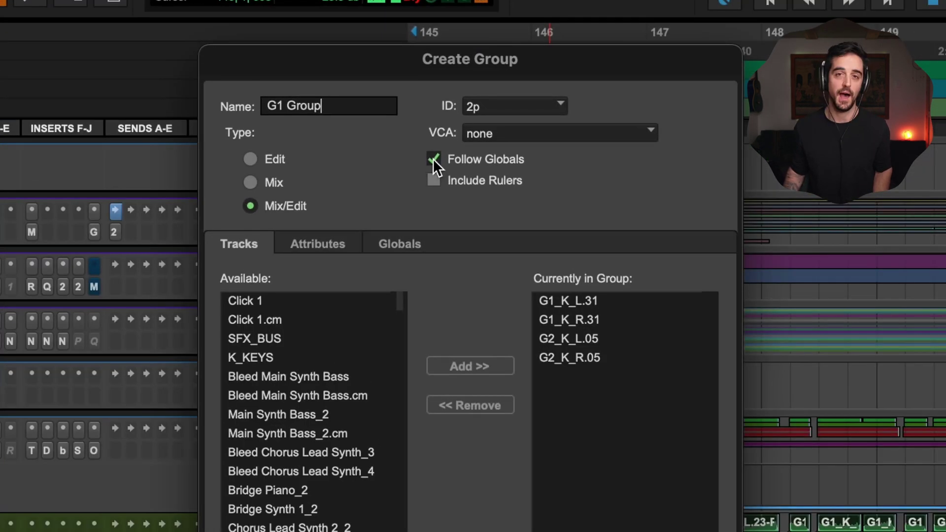
{"action": "left_click", "coordinate": [433, 159]}
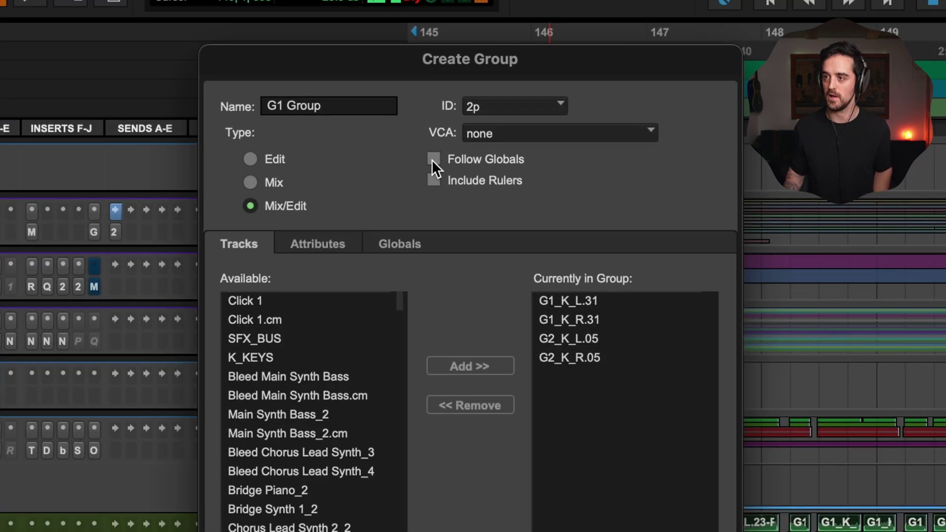
{"action": "left_click", "coordinate": [331, 241]}
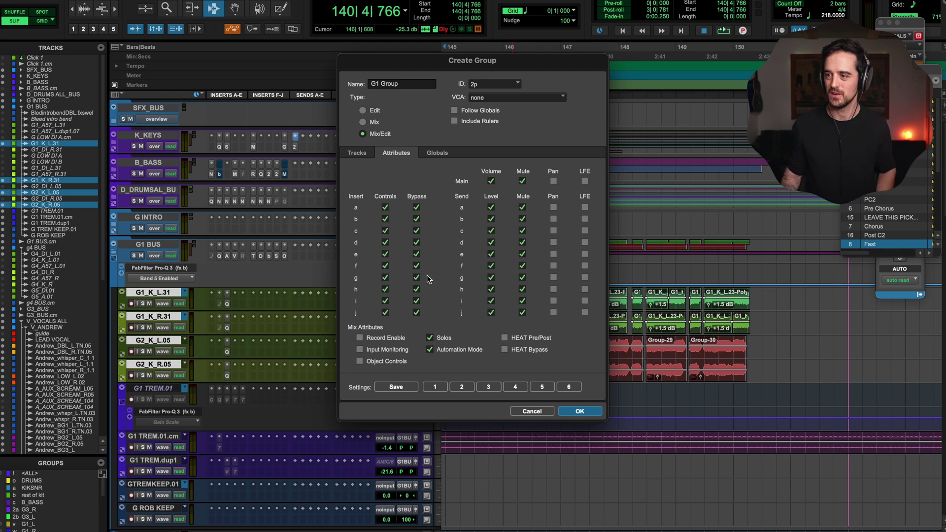
Link inserts, sends, volume, mute, solos and automation mode, leaving pan unlinked, and create the group.
{"action": "left_click", "coordinate": [580, 412]}
Flatten the 292 Hz bell and move it to about +8 dB near 5.5 kHz on the guitar Pro-Q 3s.
{"action": "left_click", "coordinate": [227, 304]}
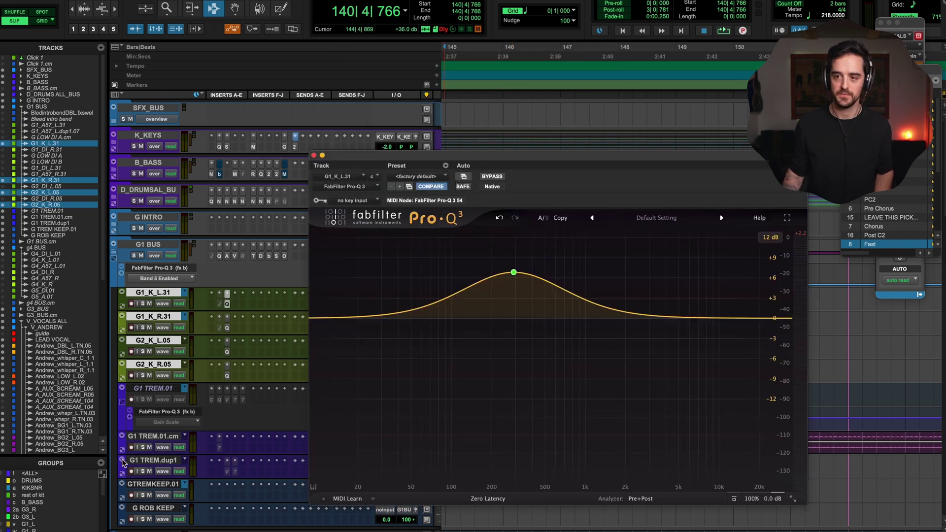
{"action": "scroll", "coordinate": [63, 484], "scroll_direction": "down", "scroll_amount": 5}
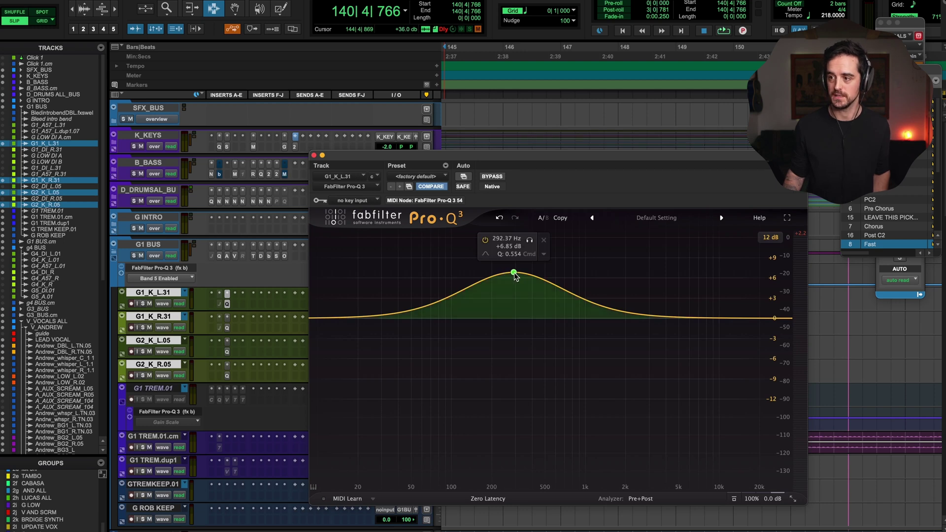
{"action": "left_click_drag", "start_coordinate": [514, 273], "coordinate": [510, 318]}
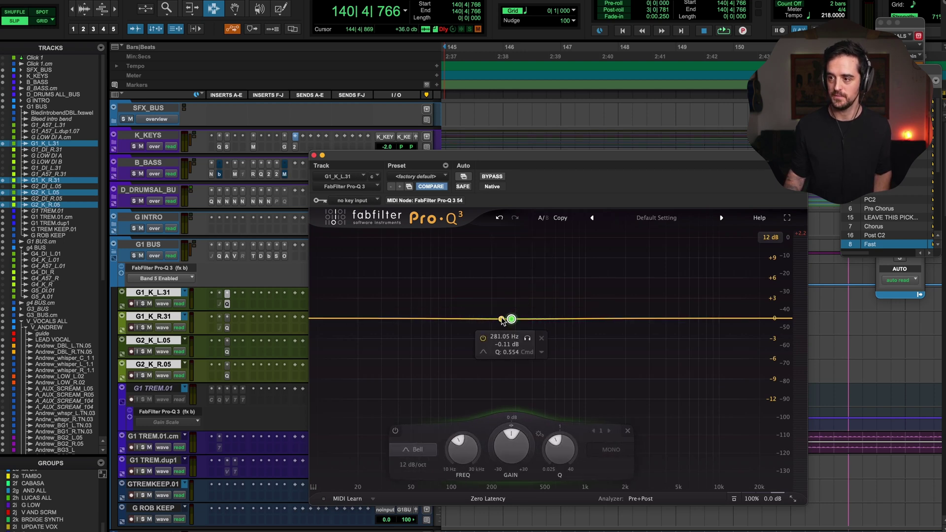
{"action": "left_click", "coordinate": [228, 329]}
{"action": "left_click_drag", "start_coordinate": [513, 319], "coordinate": [684, 266]}
{"action": "left_click", "coordinate": [227, 341]}
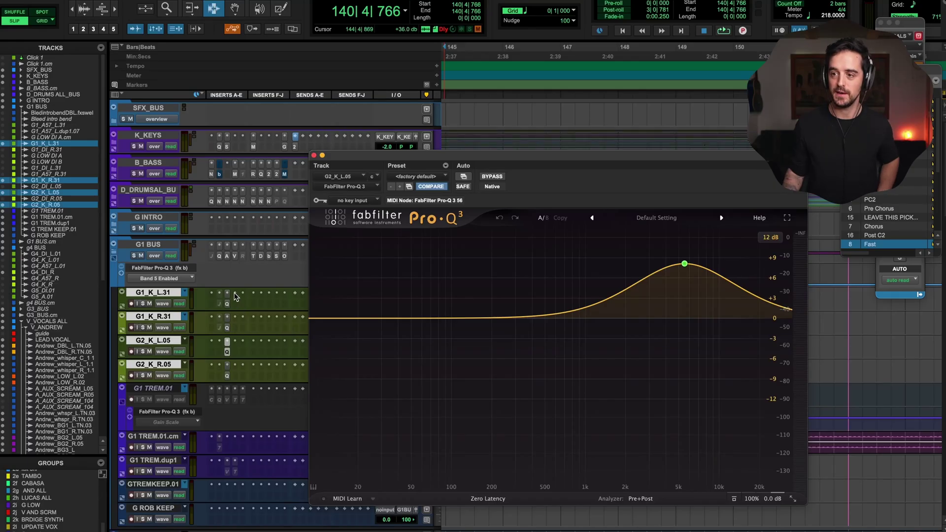
Browse G1_K_L.31's next insert slot for a Dynamics plug-in.
{"action": "left_click", "coordinate": [234, 293]}
{"action": "mouse_move", "coordinate": [261, 295]}
{"action": "mouse_move", "coordinate": [346, 373]}
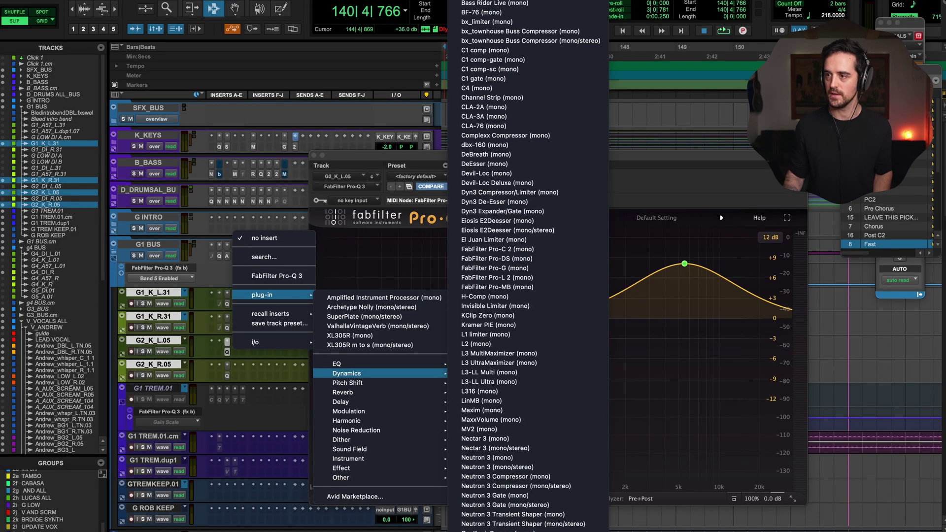
Insert El Juan Limiter (mono) on G1_K_L.31 and lower its threshold to -14.6.
{"action": "left_click", "coordinate": [528, 238]}
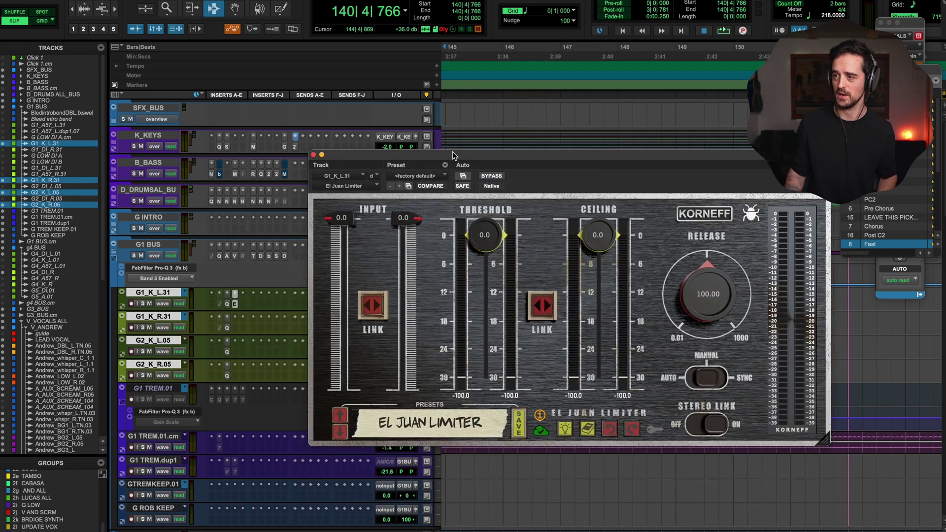
{"action": "left_click_drag", "start_coordinate": [464, 170], "coordinate": [421, 116]}
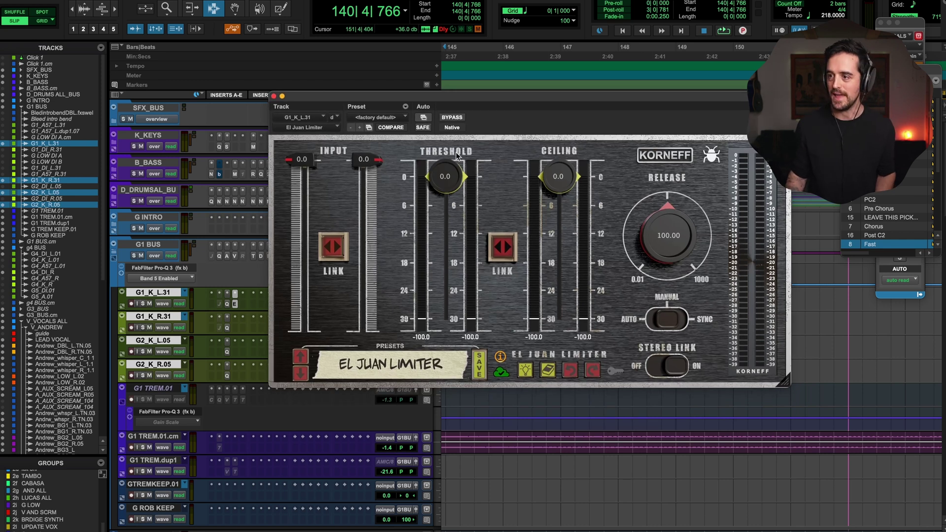
{"action": "left_click_drag", "start_coordinate": [447, 175], "coordinate": [445, 246]}
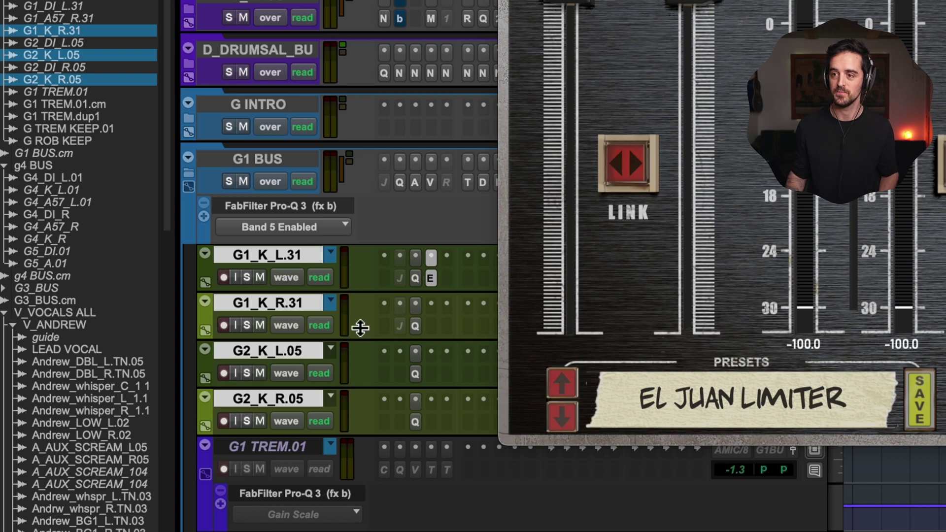
Copy the Pro-Q EQ onto G1_K_R.31 and lower its high bell to a gentle boost near 1 kHz.
{"action": "left_click_drag", "start_coordinate": [428, 325], "coordinate": [385, 329]}
{"action": "left_click", "coordinate": [384, 327]}
{"action": "left_click", "coordinate": [415, 278]}
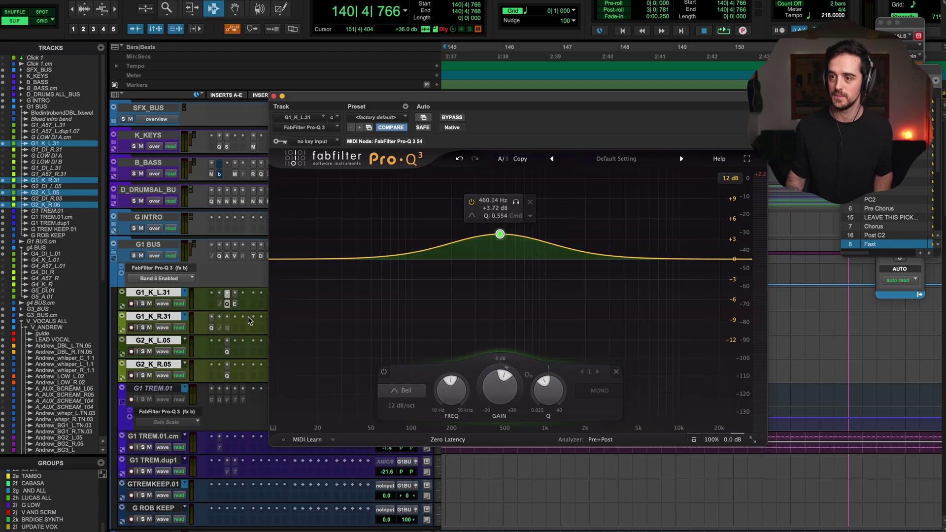
{"action": "left_click", "coordinate": [211, 328]}
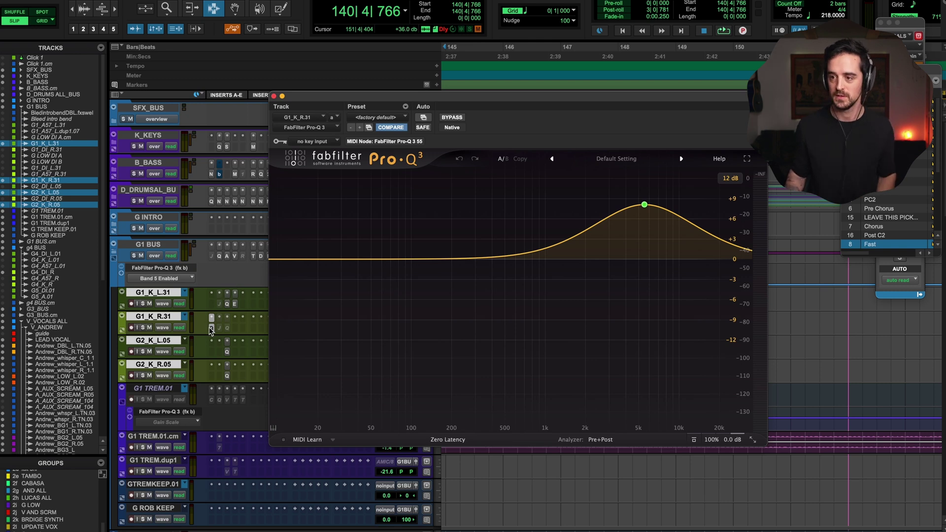
{"action": "left_click", "coordinate": [227, 328]}
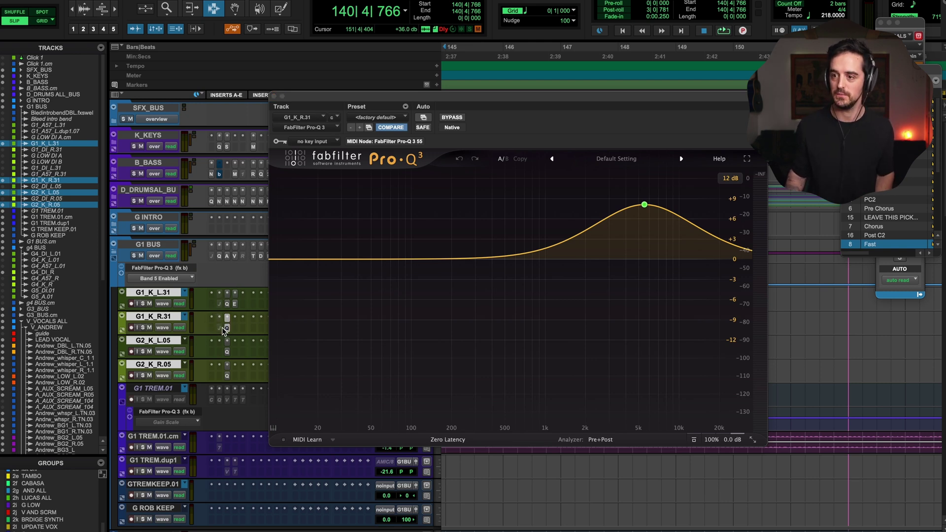
{"action": "mouse_move", "coordinate": [644, 206]}
{"action": "left_click_drag", "start_coordinate": [643, 206], "coordinate": [537, 248]}
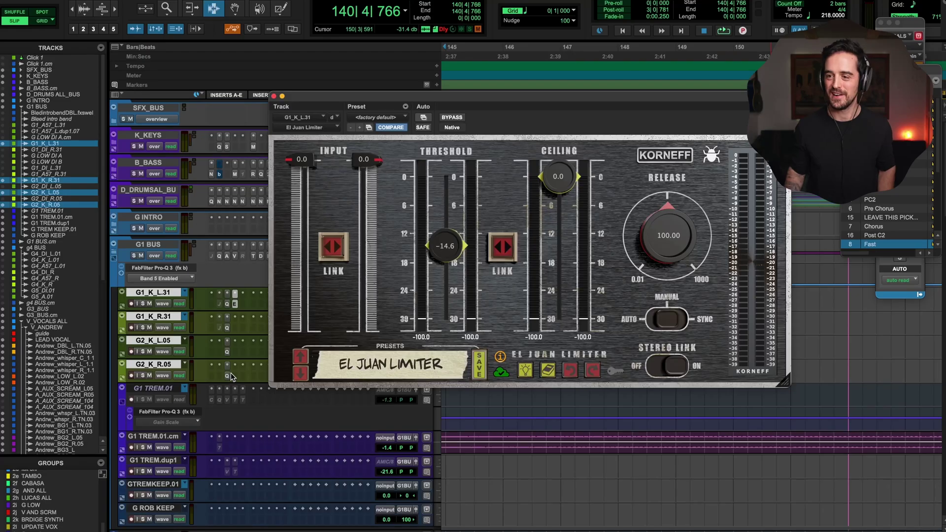
Add El Juan Limiter (mono) to all selected guitar tracks and pull its threshold below 0.
{"action": "left_click", "coordinate": [235, 294], "text": "alt+shift"}
{"action": "mouse_move", "coordinate": [266, 295]}
{"action": "mouse_move", "coordinate": [362, 374]}
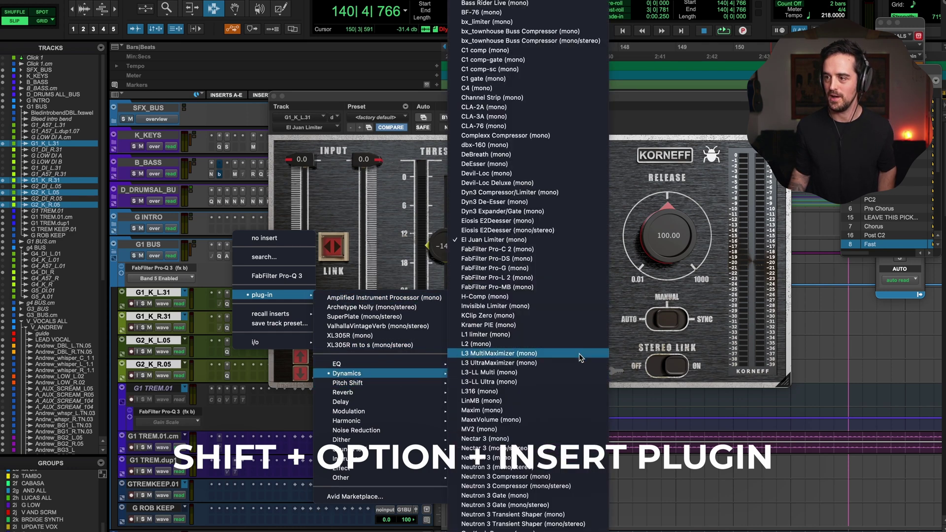
{"action": "left_click", "coordinate": [542, 238]}
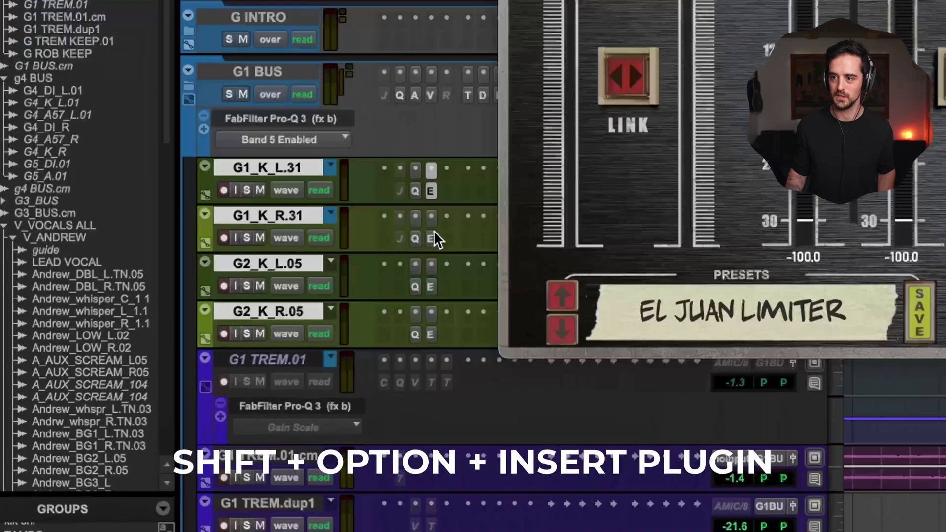
{"action": "mouse_move", "coordinate": [425, 238]}
{"action": "left_mouse_down"}
{"action": "mouse_move", "coordinate": [490, 160]}
{"action": "mouse_move", "coordinate": [443, 200]}
{"action": "mouse_move", "coordinate": [429, 238]}
{"action": "left_mouse_up"}
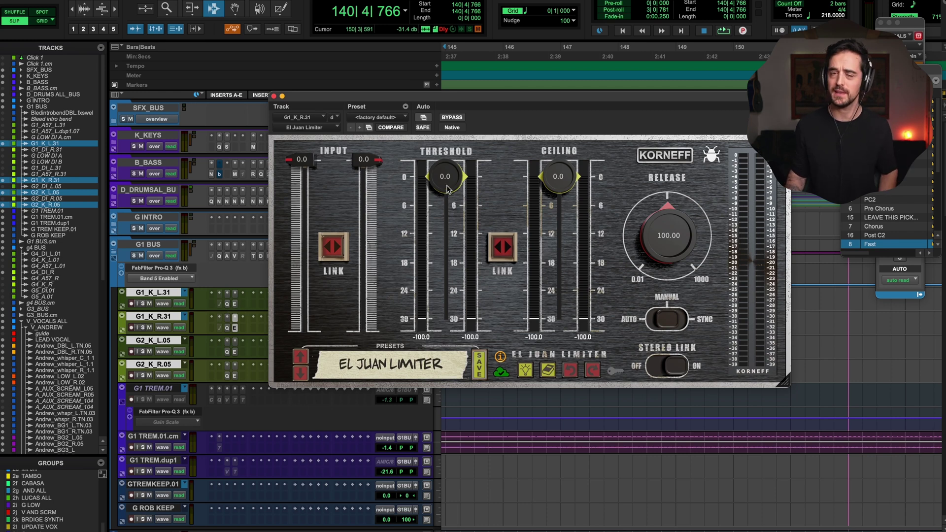
{"action": "left_click_drag", "start_coordinate": [449, 178], "coordinate": [450, 195]}
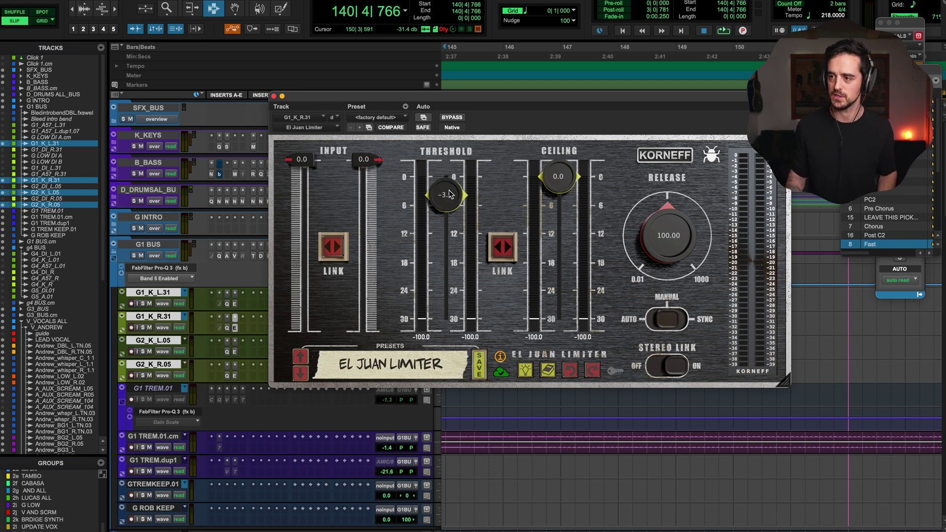
Check the limiter on G1_K_L.31, G2_K_L.05 and G2_K_R.05.
{"action": "left_click", "coordinate": [234, 304]}
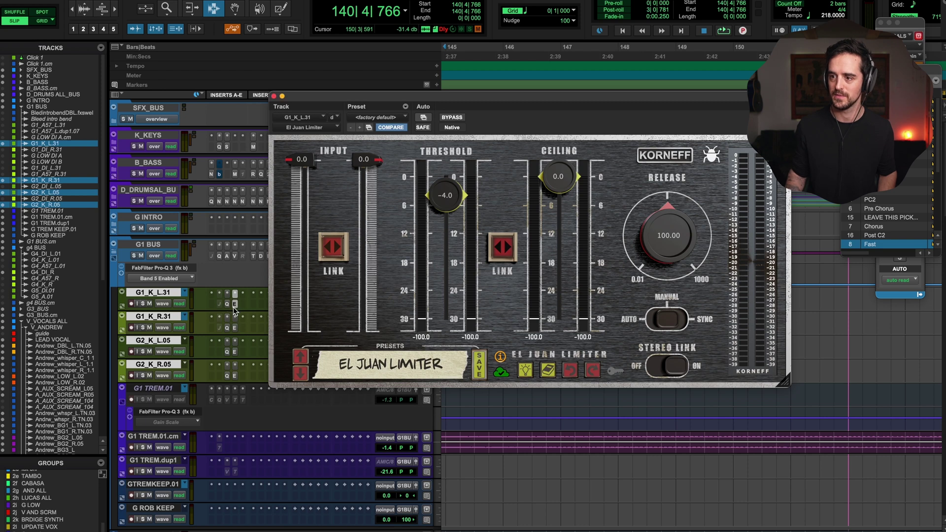
{"action": "left_click", "coordinate": [235, 351]}
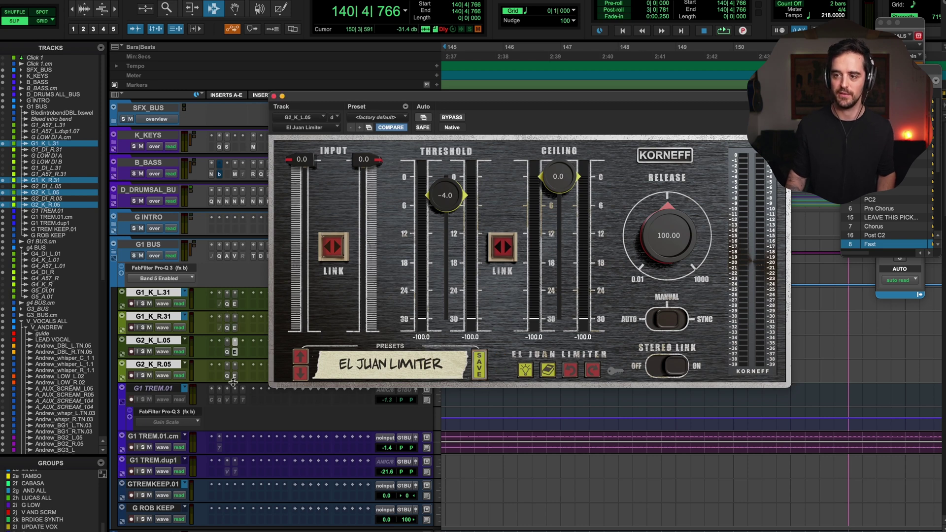
{"action": "left_click", "coordinate": [235, 376]}
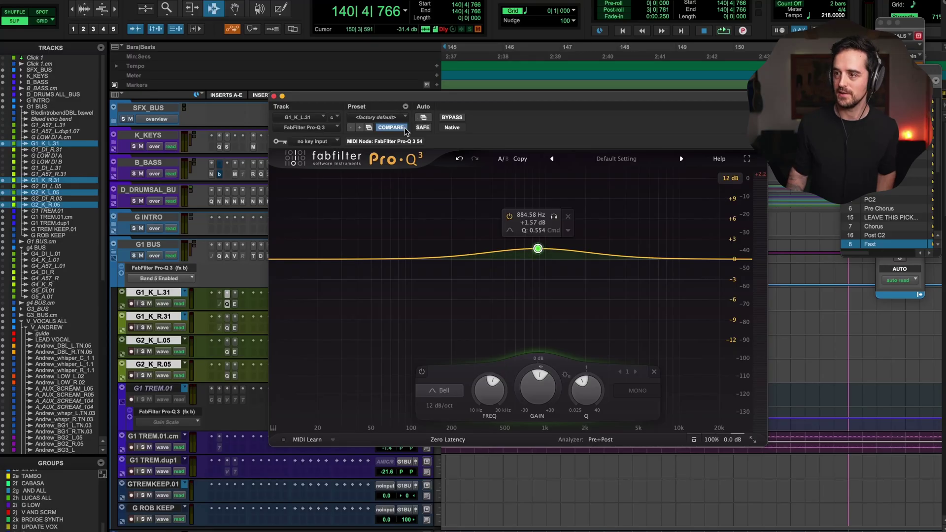
Load the TILT preset on the Pro-Q and set the tilt to +4.69 dB at 443.82 Hz.
{"action": "left_click", "coordinate": [394, 121]}
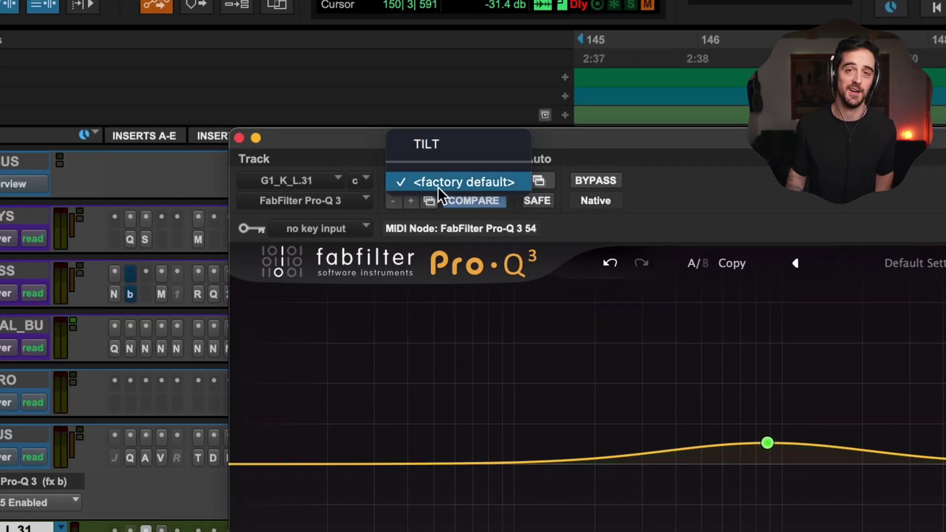
{"action": "left_click", "coordinate": [438, 143]}
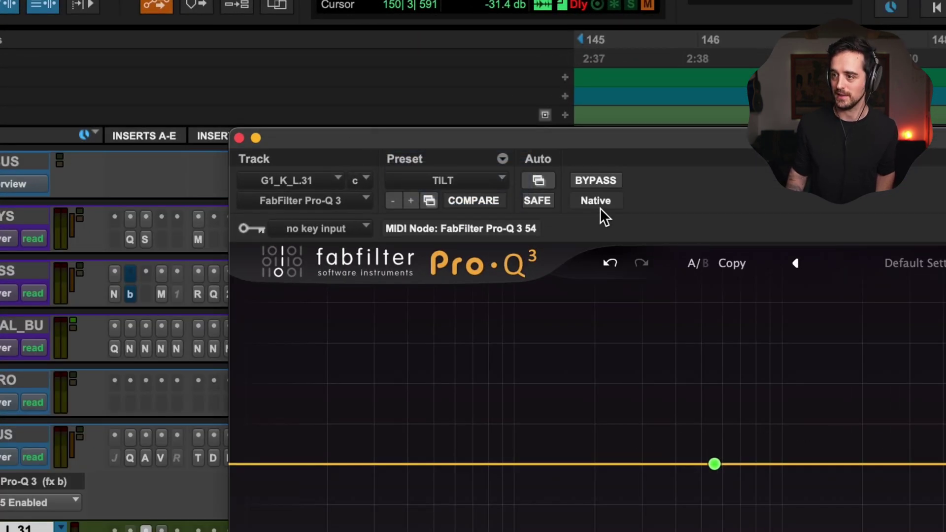
{"action": "left_click_drag", "start_coordinate": [714, 463], "coordinate": [739, 500]}
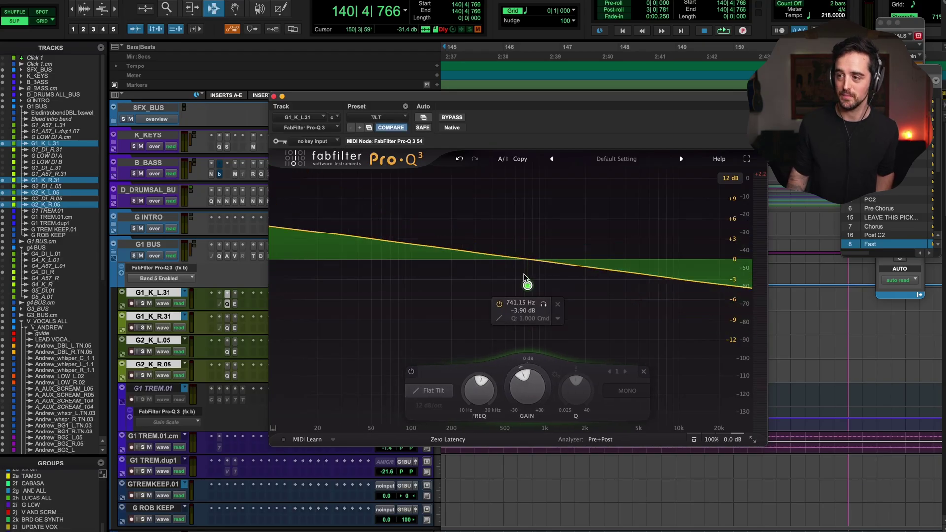
{"action": "left_click_drag", "start_coordinate": [524, 276], "coordinate": [492, 259]}
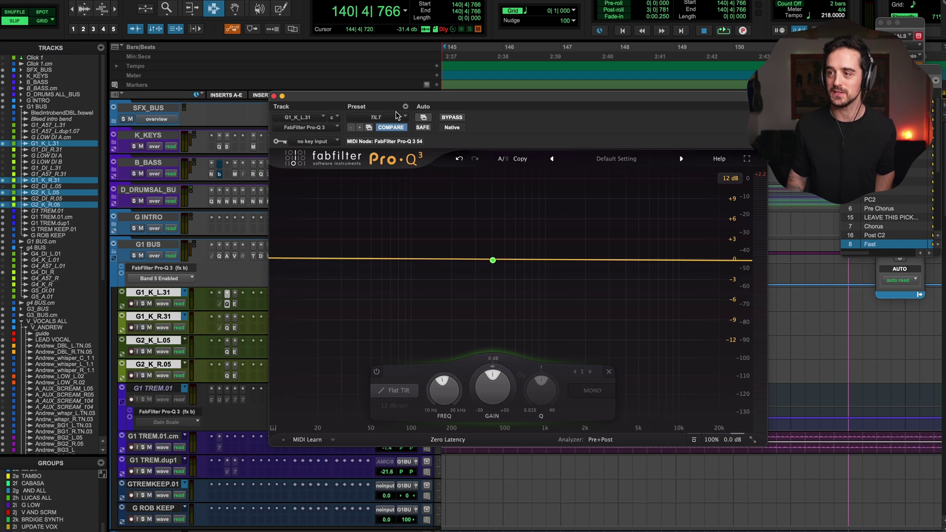
{"action": "left_click_drag", "start_coordinate": [492, 262], "coordinate": [497, 227]}
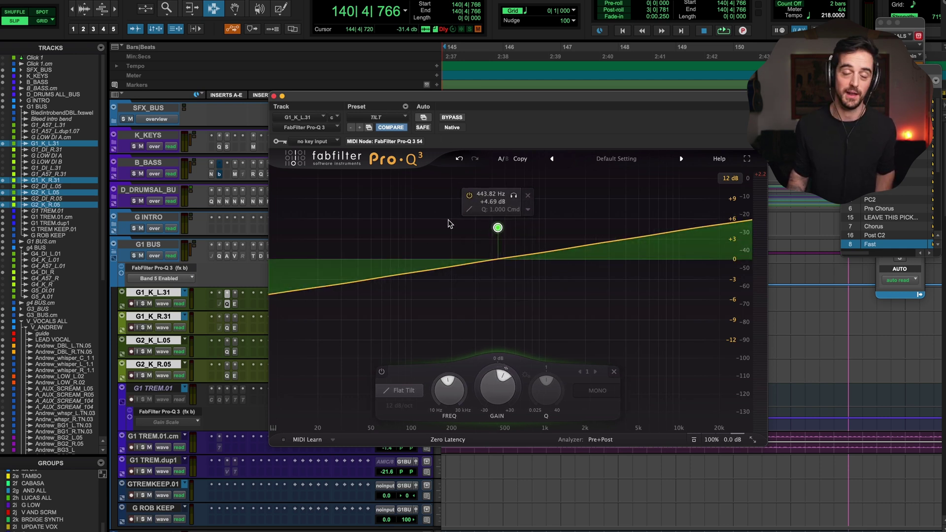
{"action": "left_click", "coordinate": [405, 107]}
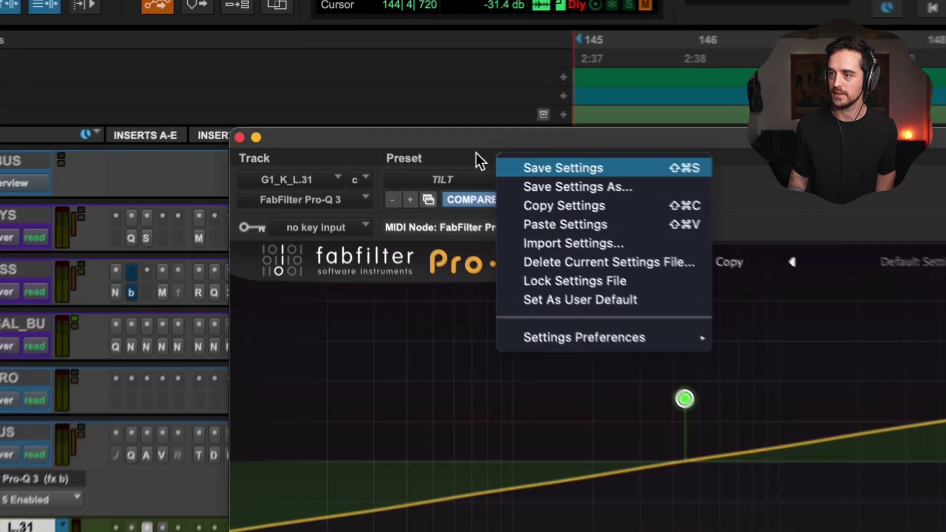
Save the current tilt EQ as a new preset '3' and confirm it appears in the list.
{"action": "left_click", "coordinate": [549, 186]}
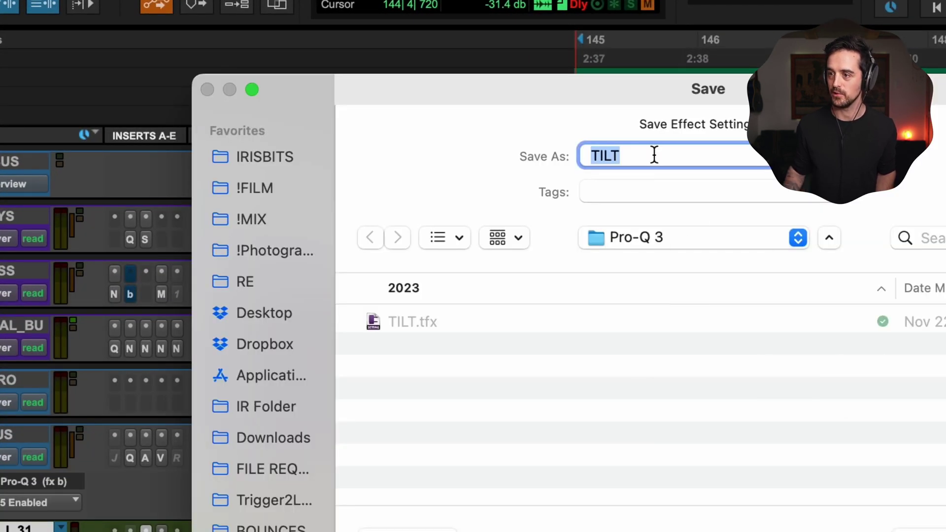
{"action": "key", "text": "Escape"}
{"action": "mouse_move", "coordinate": [715, 340]}
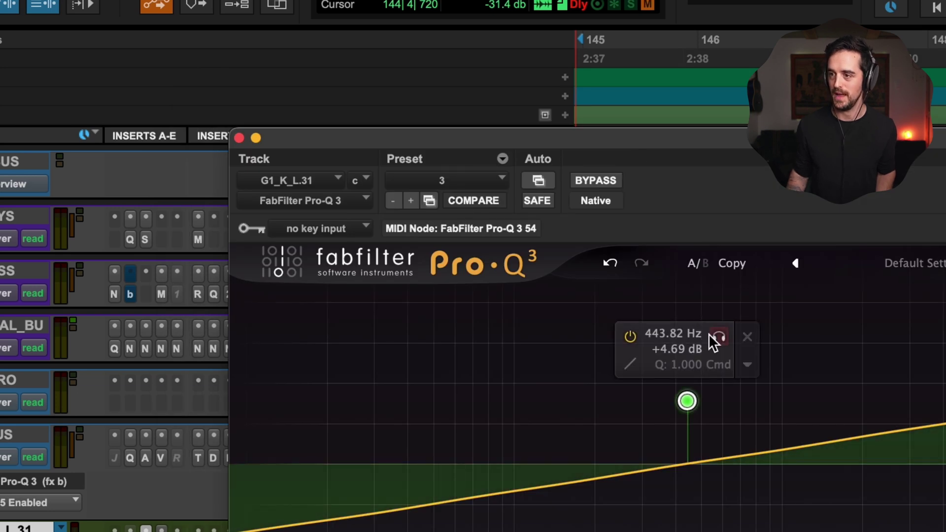
{"action": "left_click", "coordinate": [448, 185]}
{"action": "left_click", "coordinate": [454, 207]}
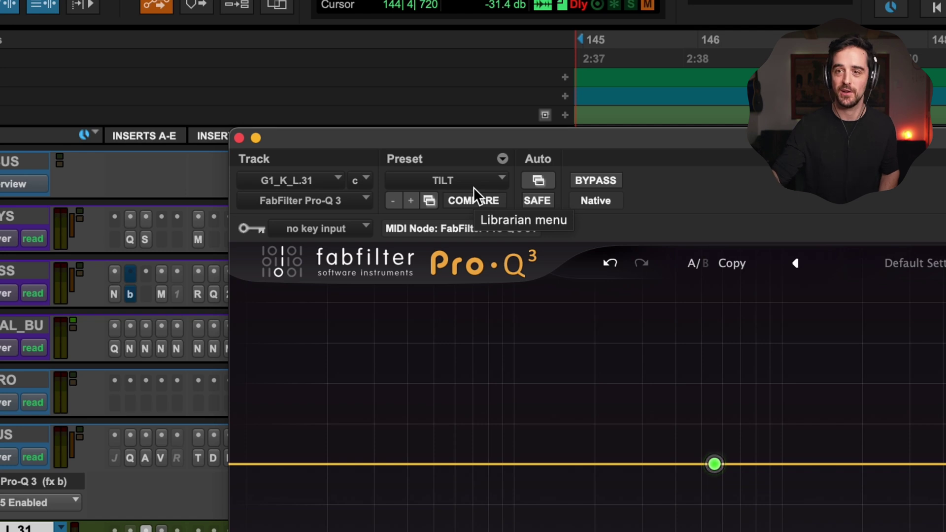
Recall preset 3 on the Pro-Q in G1_K_L.31's insert b.
{"action": "left_click", "coordinate": [34, 481]}
{"action": "left_click", "coordinate": [228, 495]}
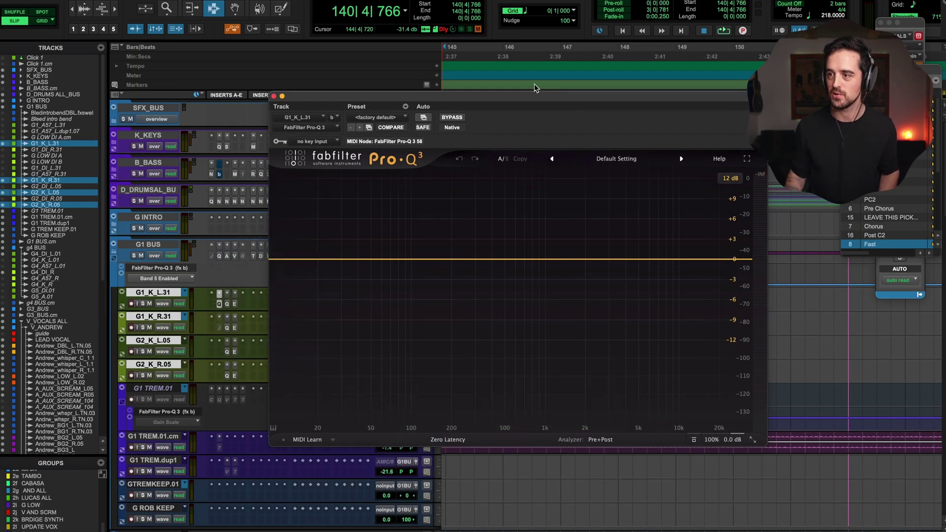
{"action": "left_click", "coordinate": [391, 120]}
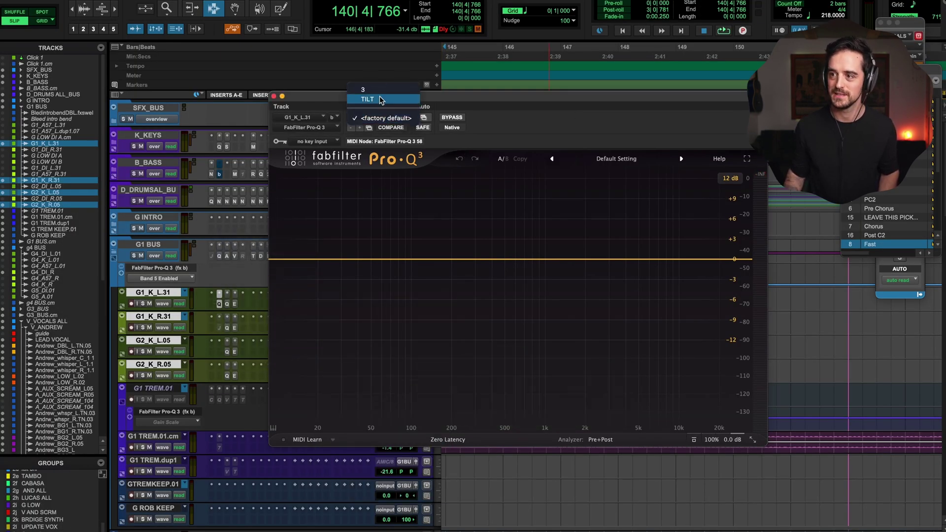
{"action": "left_click", "coordinate": [380, 90]}
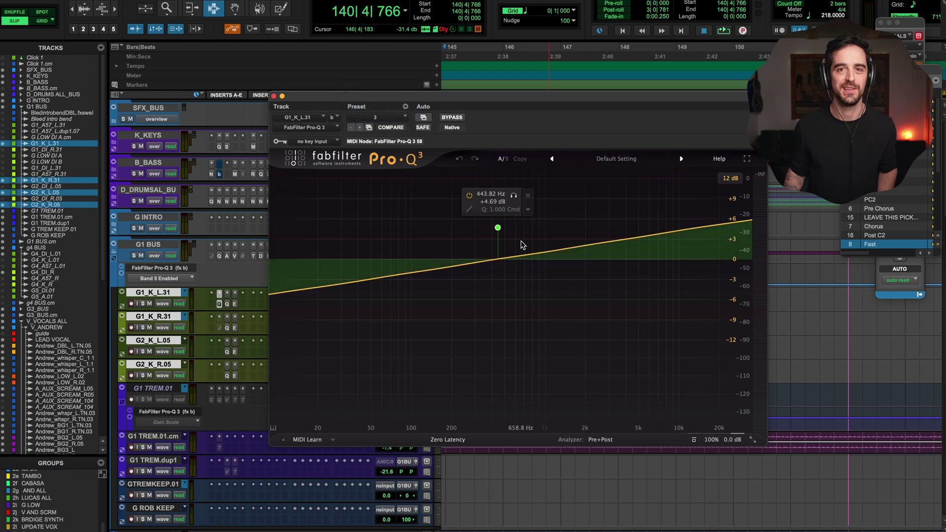